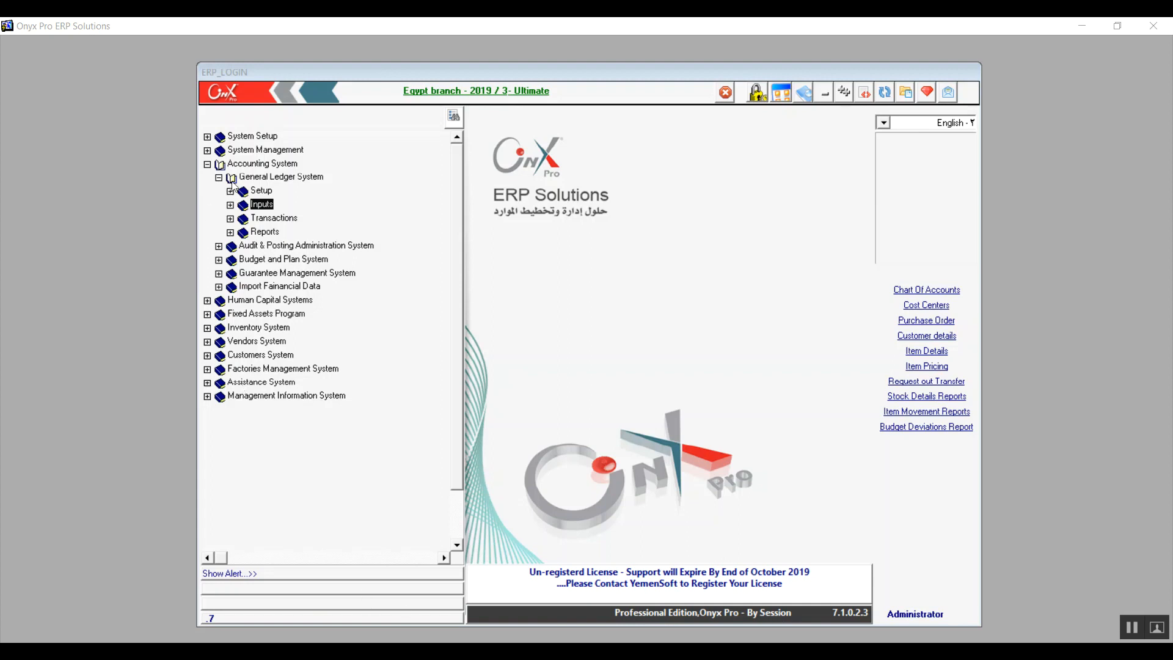
# Step: Expand General Ledger System and its Inputs branch to list Open Account Request, Cash At Bank and the other entry screens
pyautogui.click(270, 178)
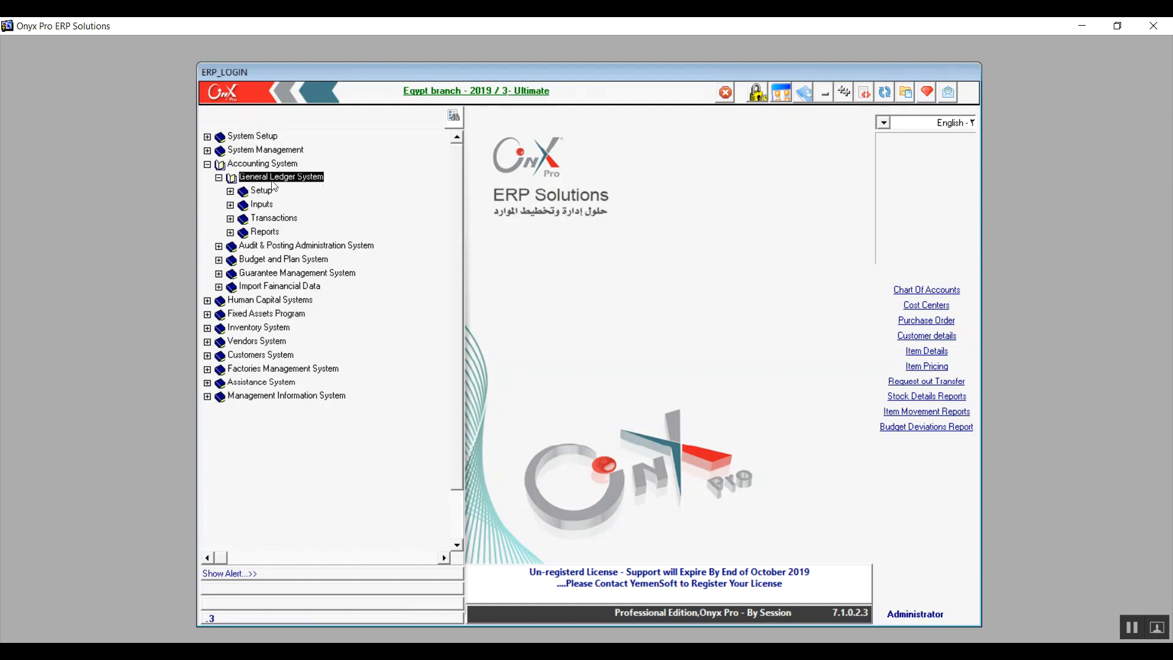
pyautogui.click(273, 208)
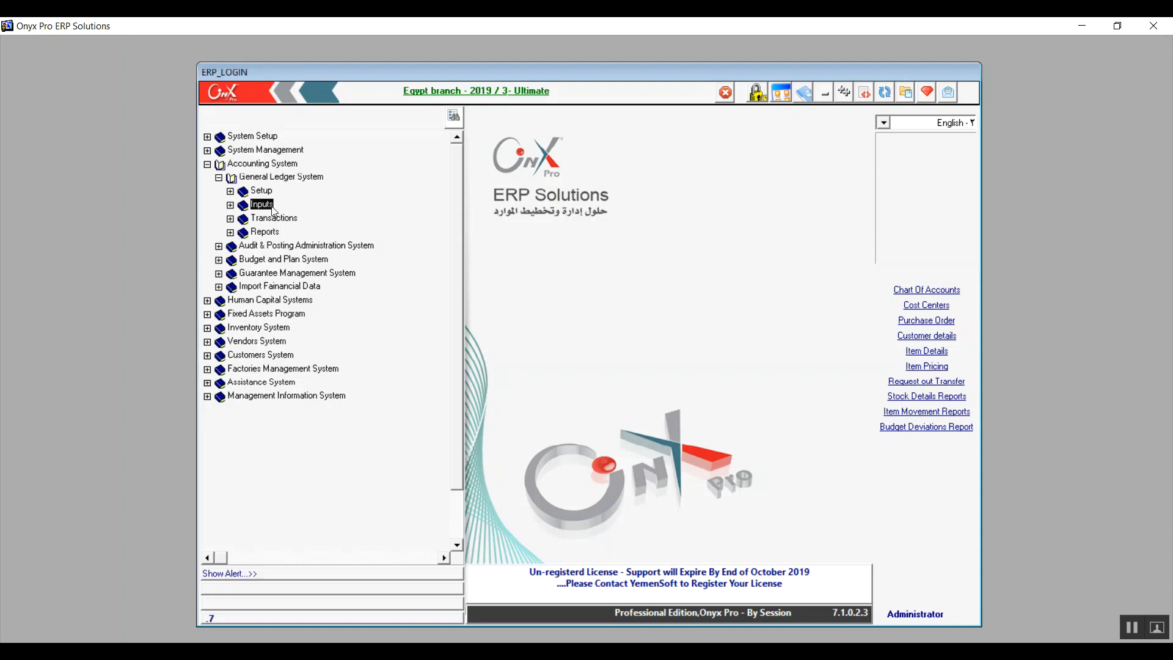
pyautogui.click(230, 206)
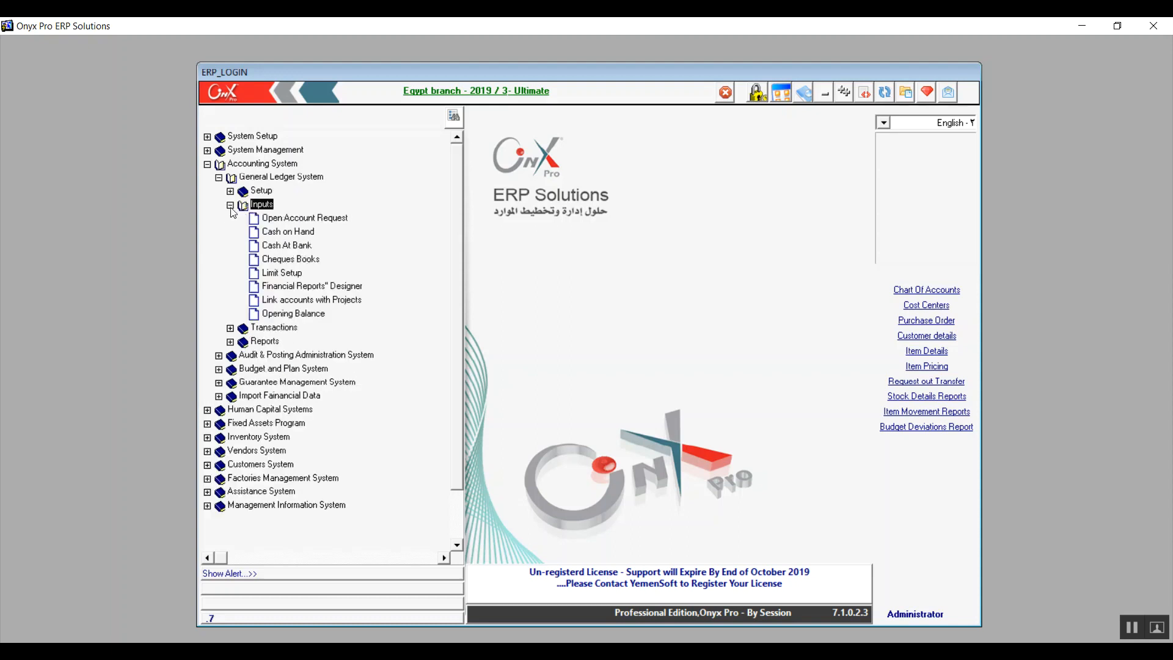
# Step: Open Open Account Request and start a new request, going through Account No, Foreign Name and report type
pyautogui.doubleClick(294, 220)
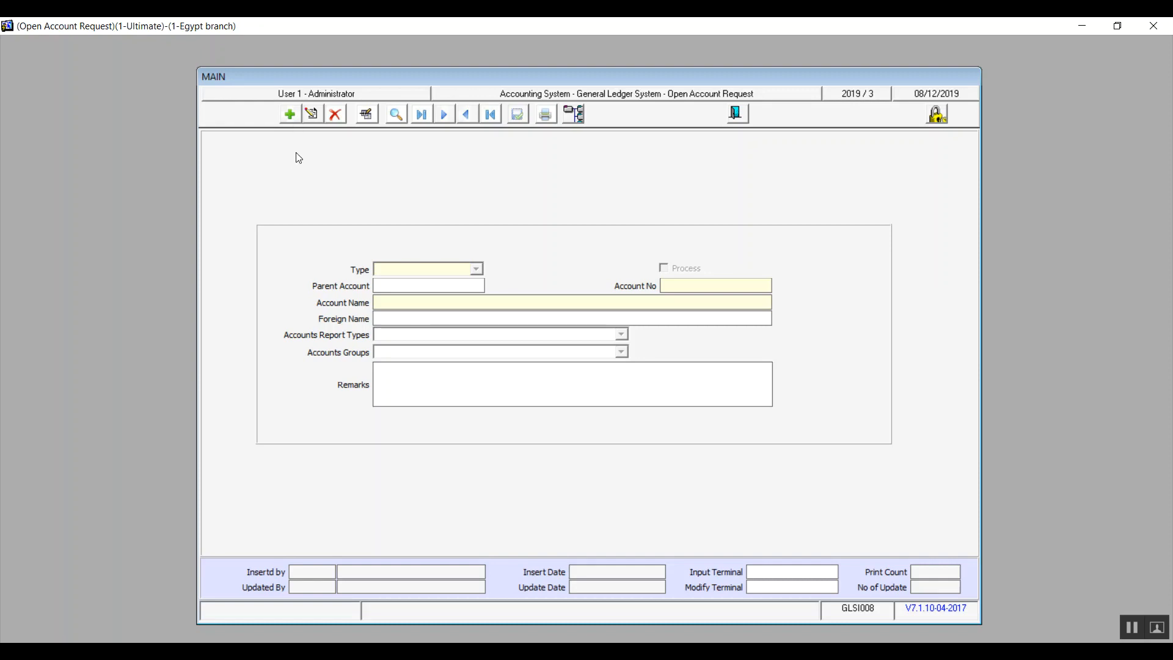
pyautogui.click(291, 116)
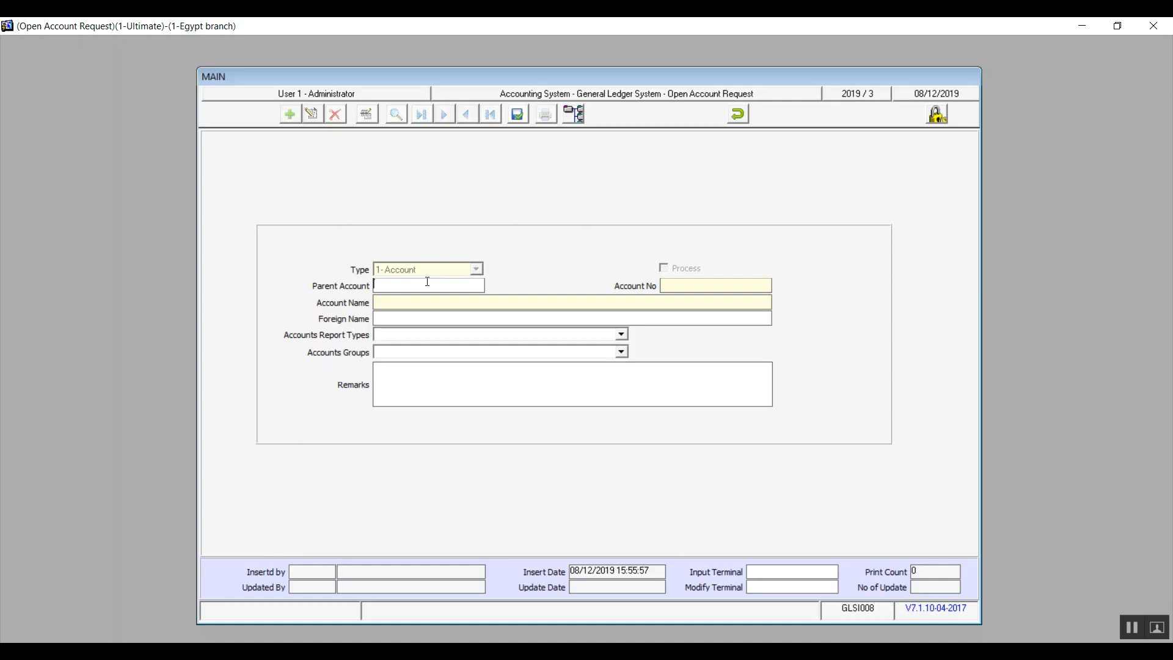
pyautogui.click(673, 286)
pyautogui.click(382, 323)
pyautogui.click(623, 334)
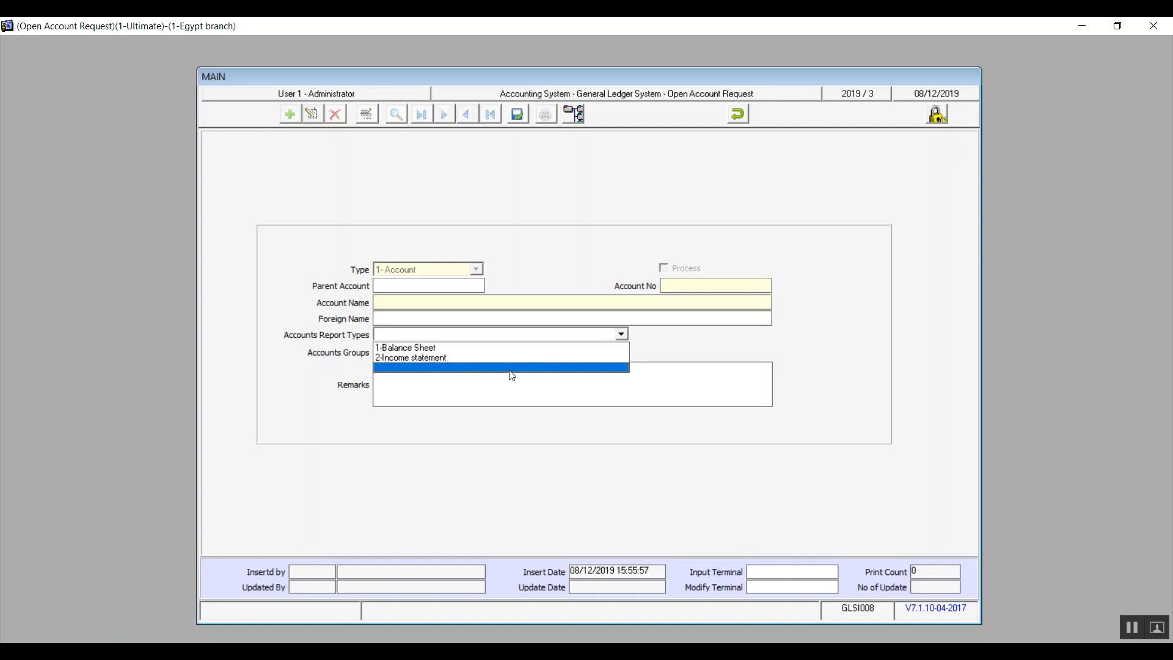
pyautogui.click(547, 368)
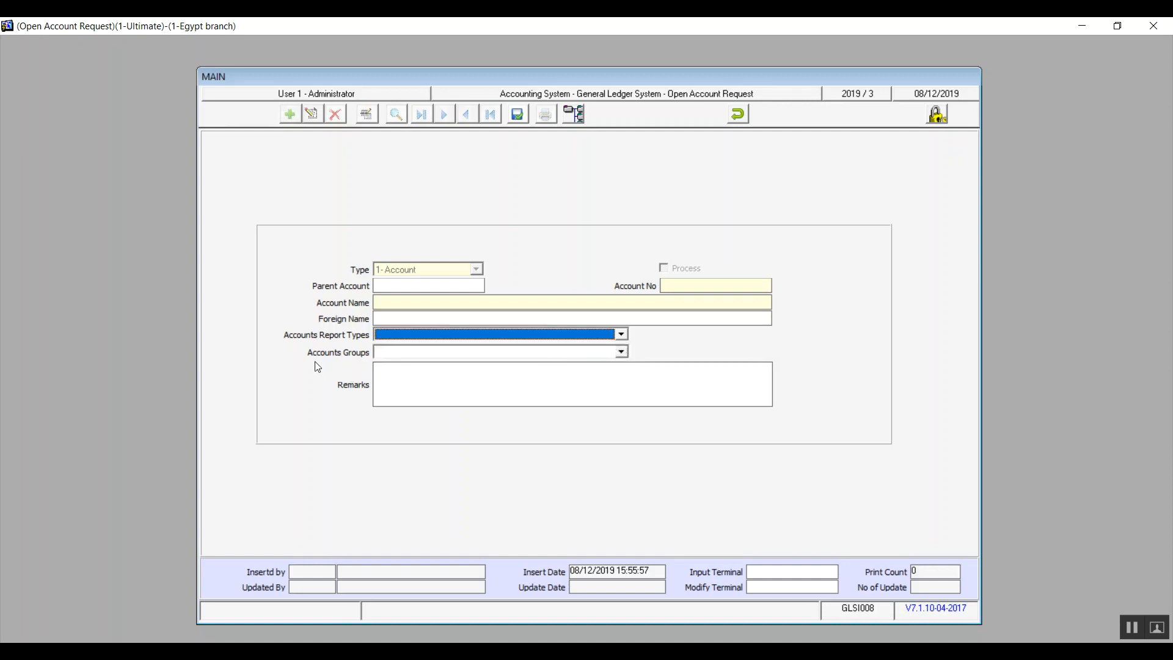
# Step: Leave the account group blank, then undo and discard the new account request
pyautogui.click(622, 352)
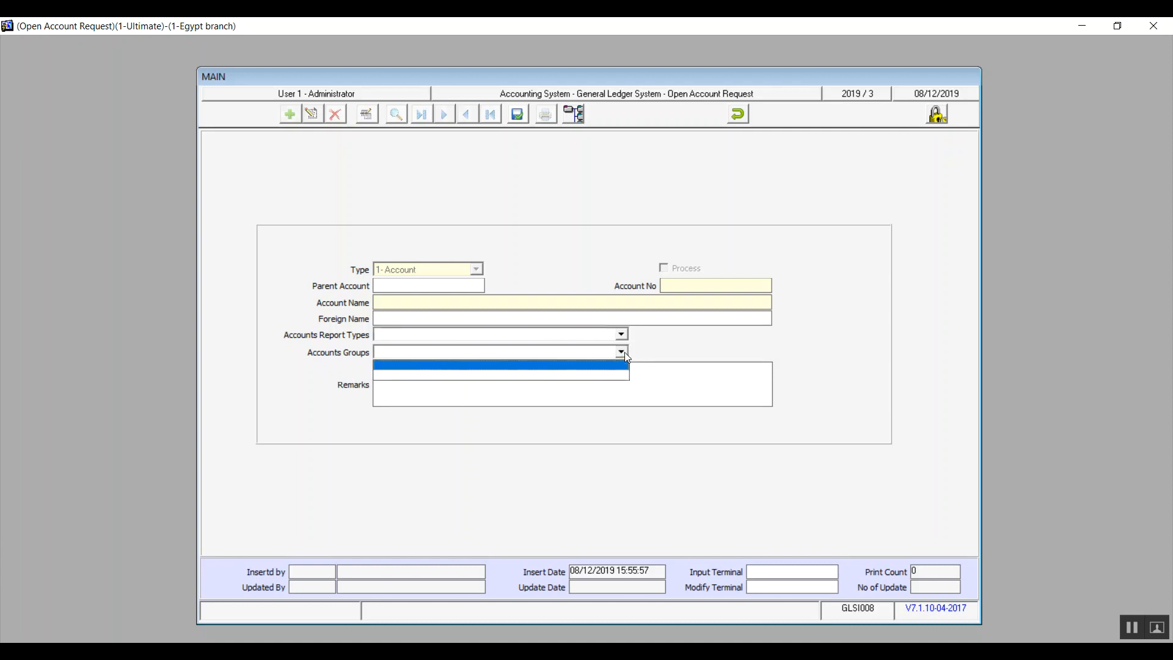
pyautogui.click(591, 375)
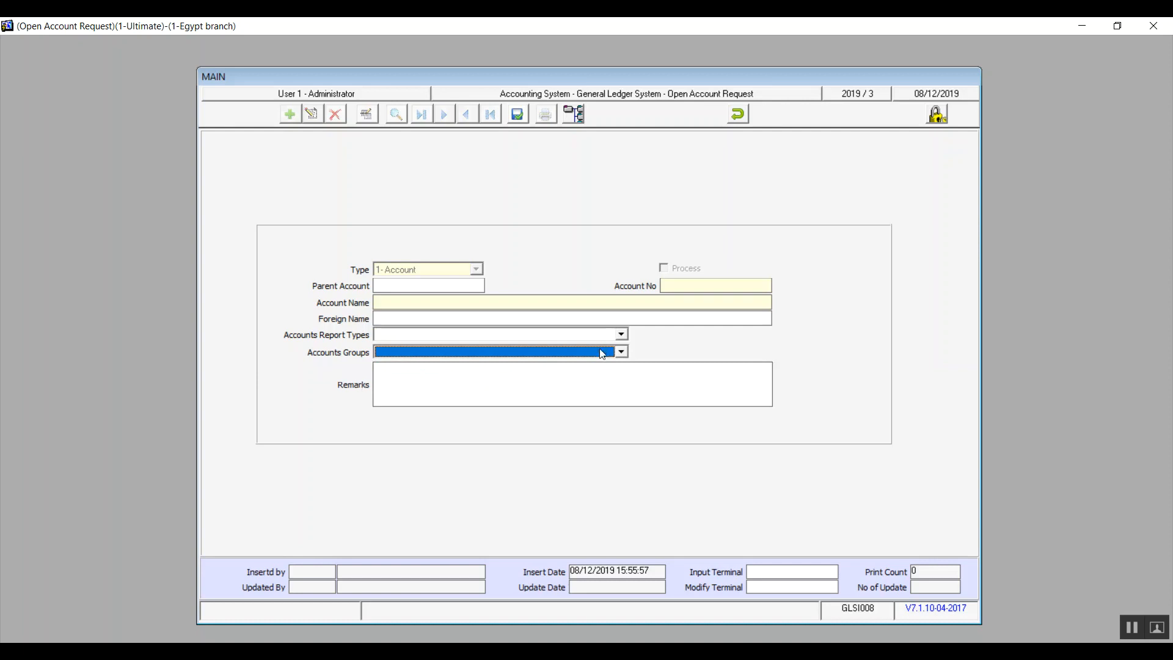
pyautogui.click(539, 384)
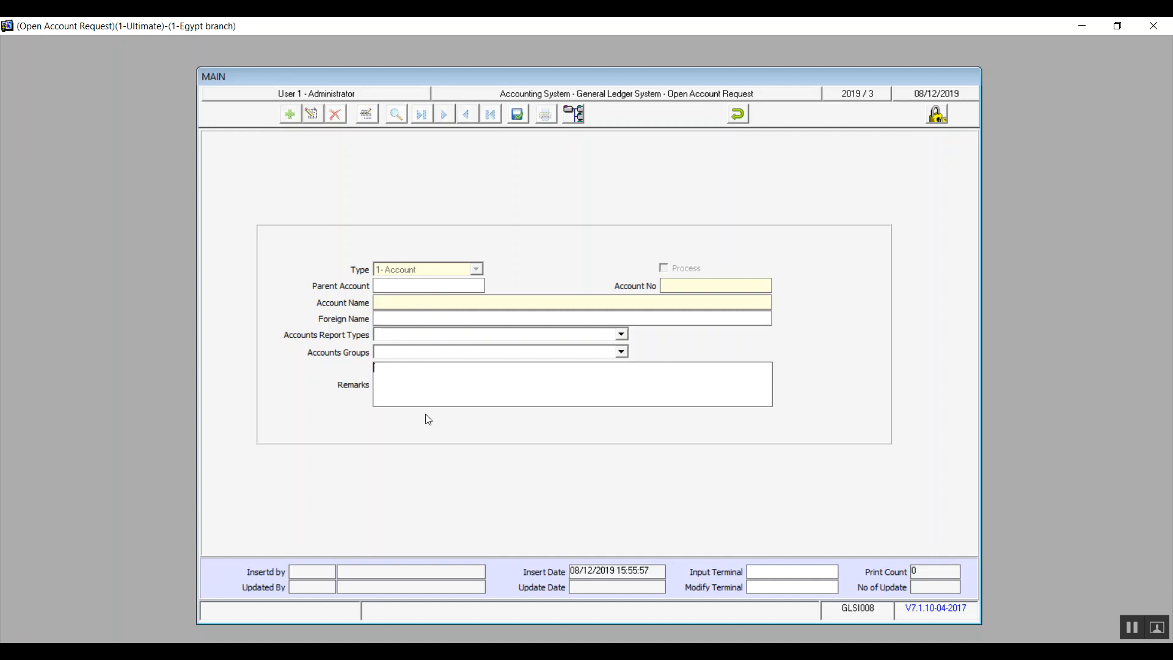
pyautogui.click(411, 284)
pyautogui.click(738, 114)
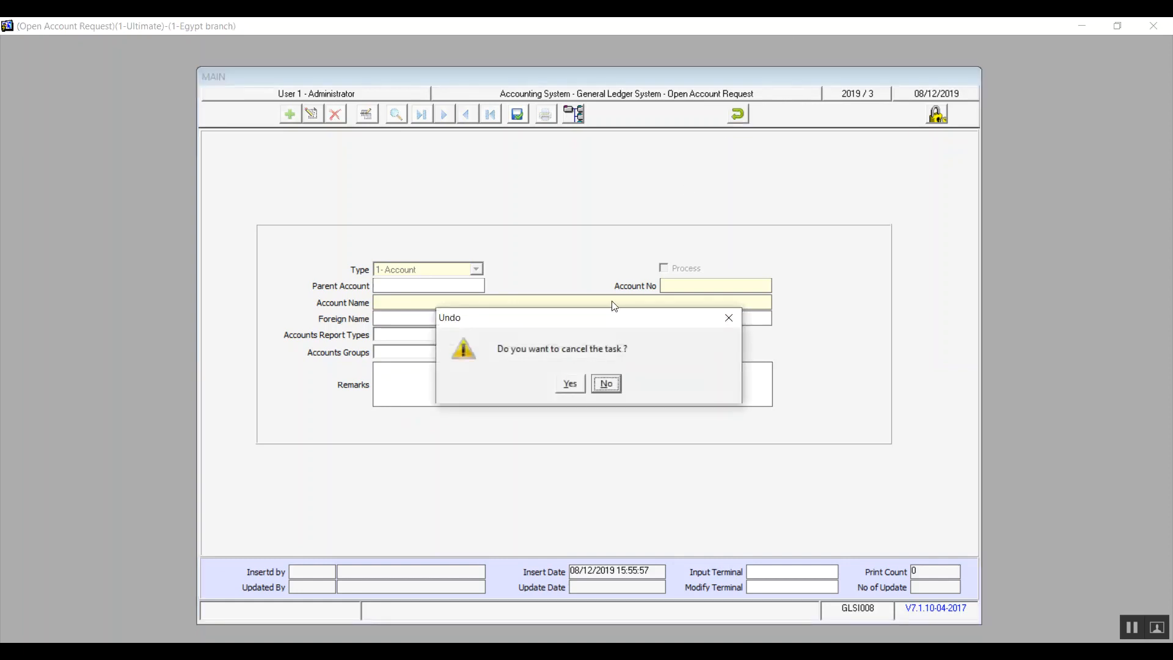
pyautogui.click(570, 384)
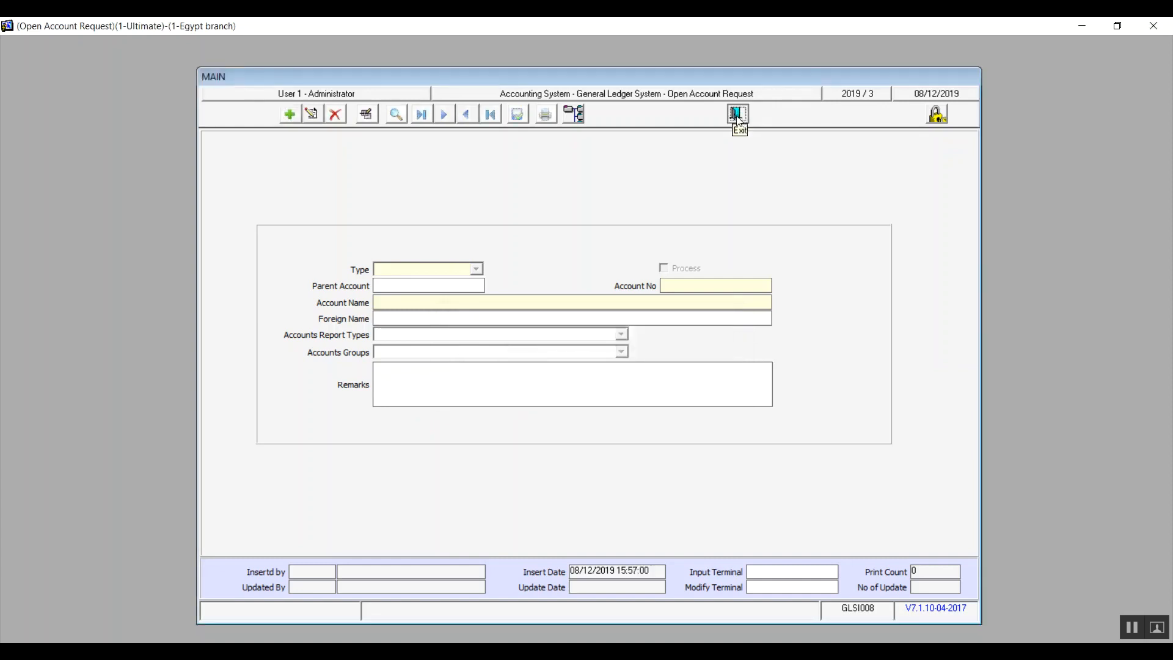
pyautogui.click(738, 114)
# Step: Open Cash on Hand and add a new record named 'Cash 1', with 'Cash 1' as the foreign name too
pyautogui.press('Down')
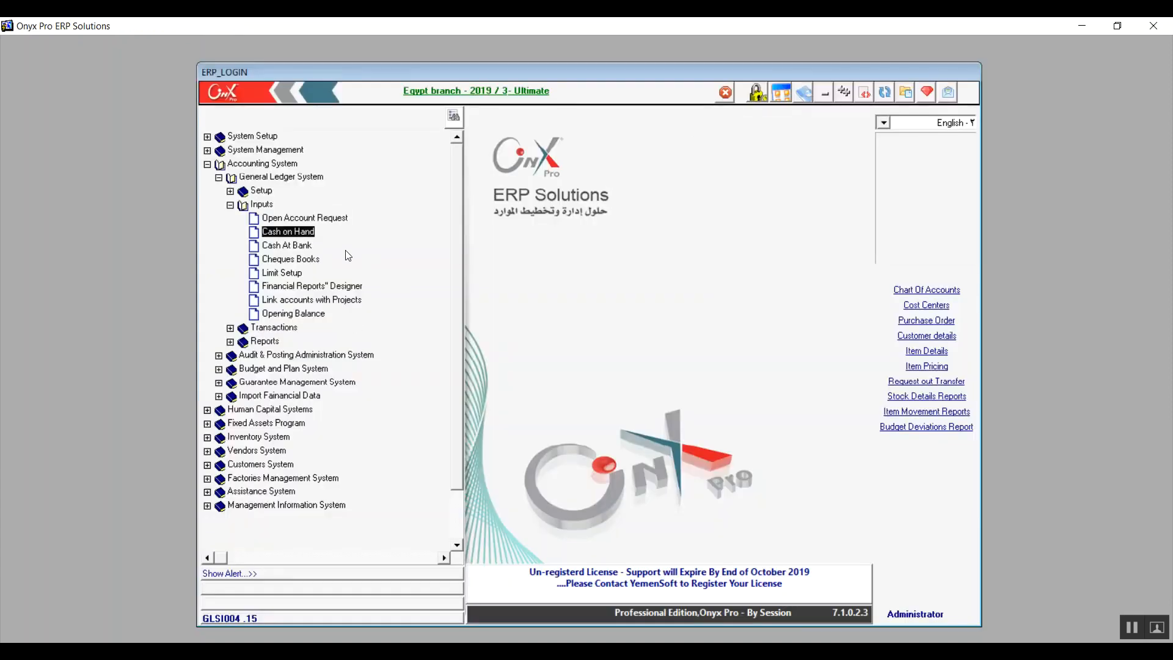
pyautogui.doubleClick(291, 236)
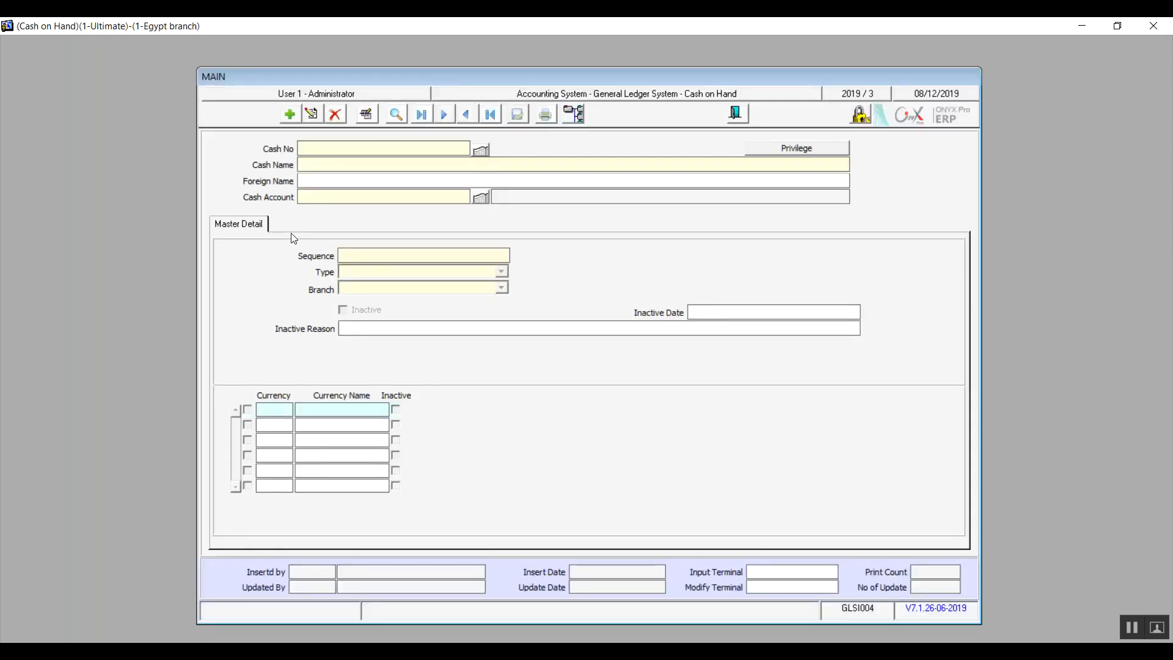
pyautogui.click(289, 115)
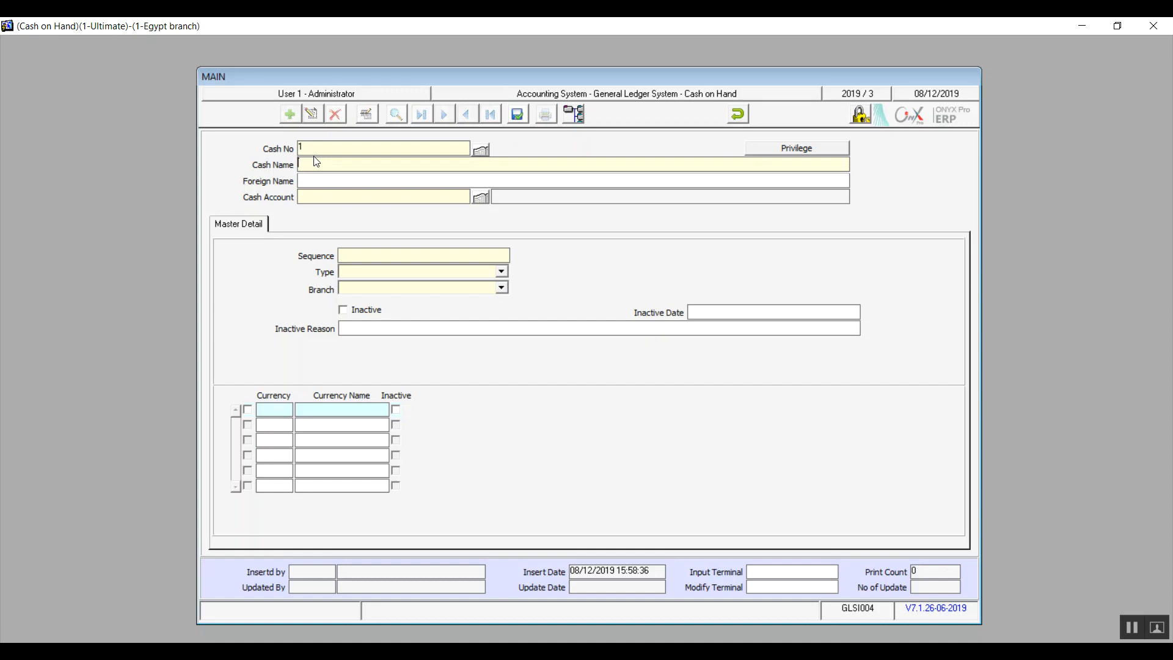
pyautogui.write('Cash 1')
pyautogui.moveTo(325, 158); pyautogui.dragTo(315, 157)
pyautogui.hotkey('ctrl', 'c')
pyautogui.press('Tab')
pyautogui.hotkey('ctrl', 'v')
# Step: Link the cash account to 11110101 Head Office - EGP from the F9 chart of accounts lookup
pyautogui.click(459, 202)
pyautogui.press('F9')
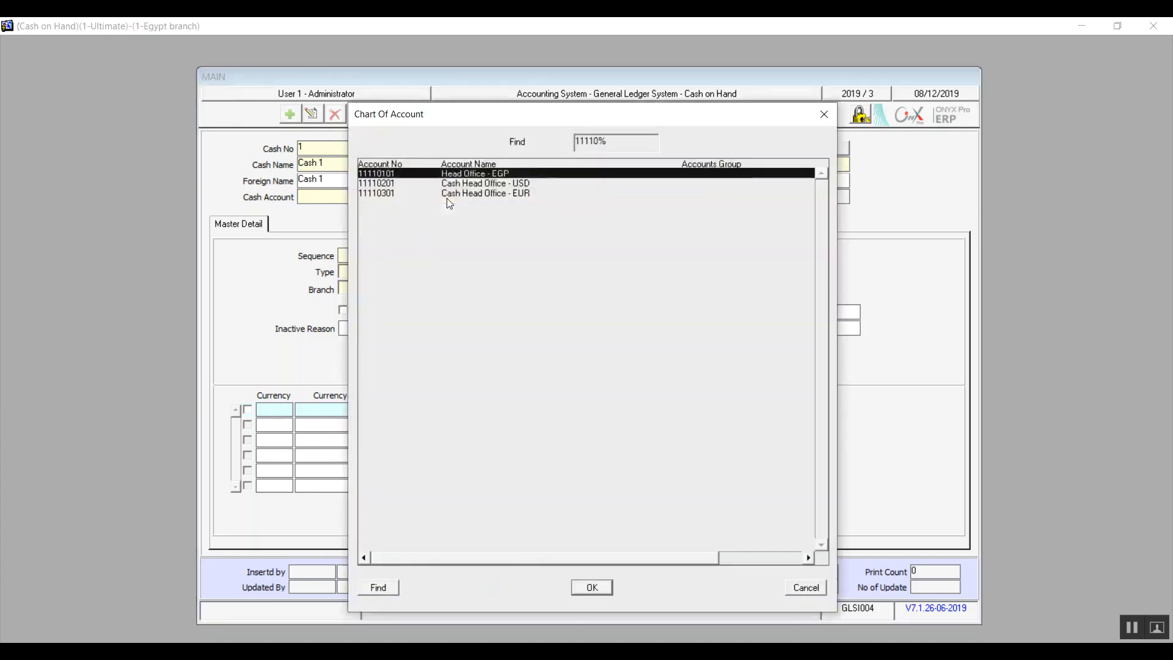
pyautogui.doubleClick(493, 174)
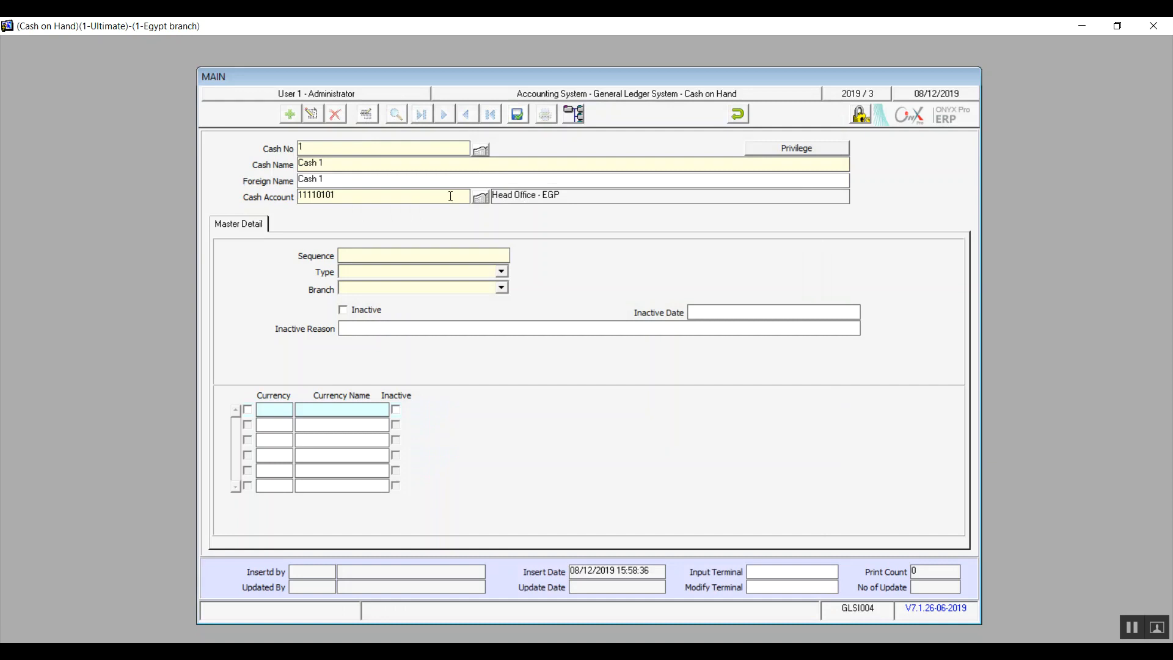
# Step: Set Cash 1's sequence to 1, type to 3- Rec.+Pay. and branch to 1-Egypt branch
pyautogui.click(420, 261)
pyautogui.write('1')
pyautogui.click(501, 271)
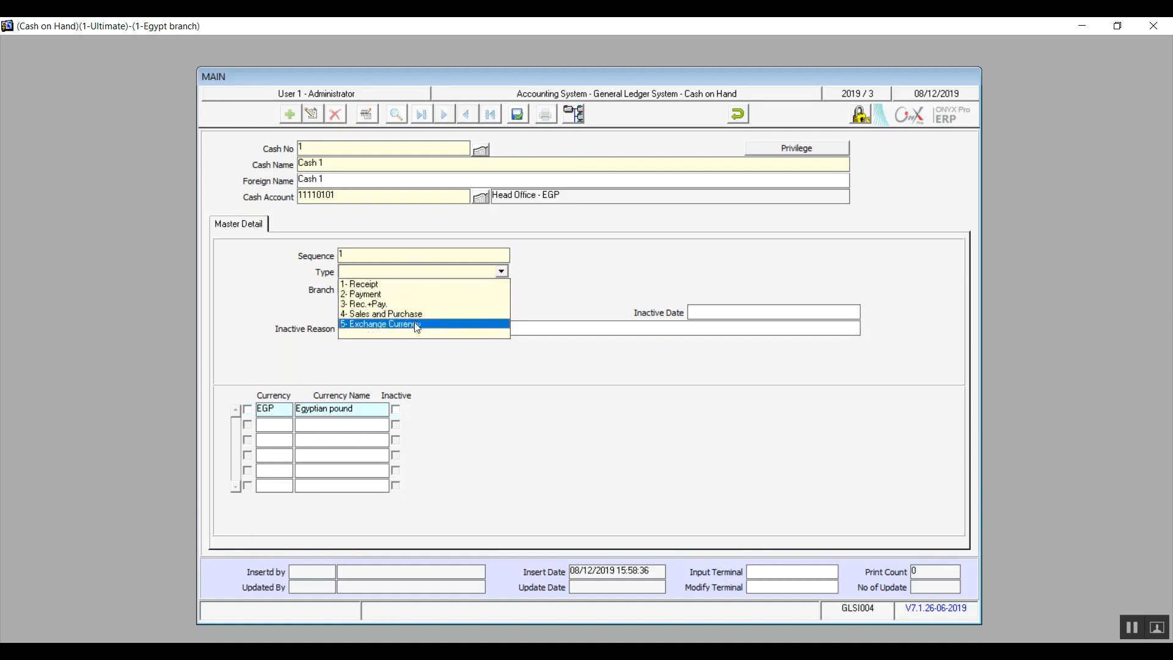
pyautogui.click(381, 305)
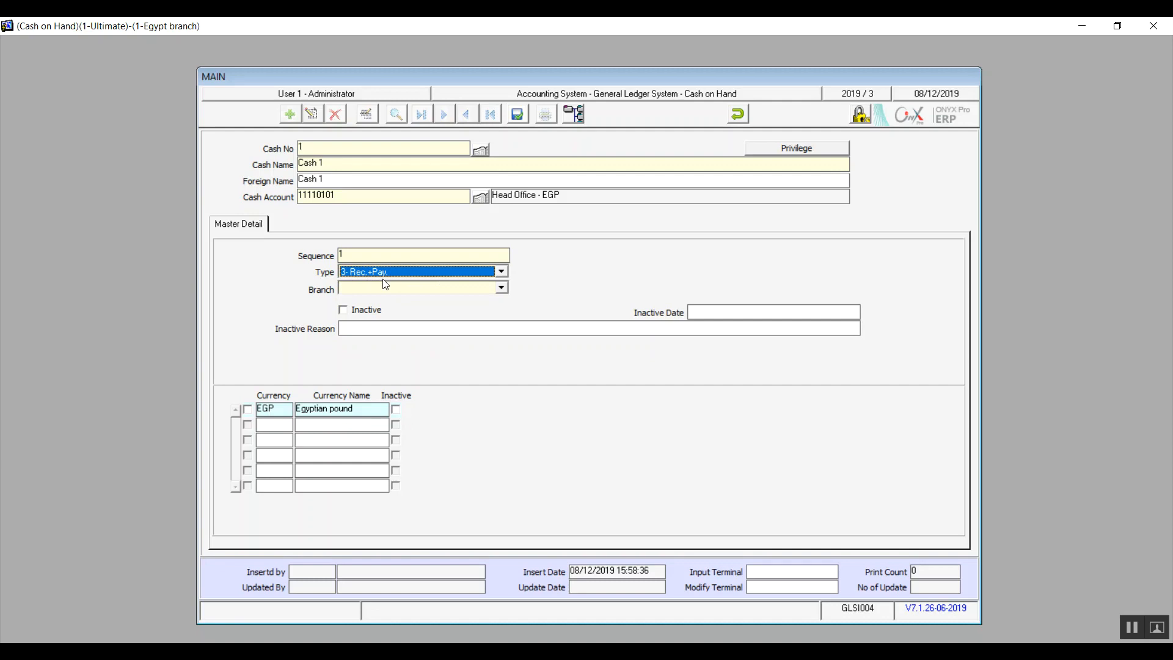
pyautogui.click(502, 288)
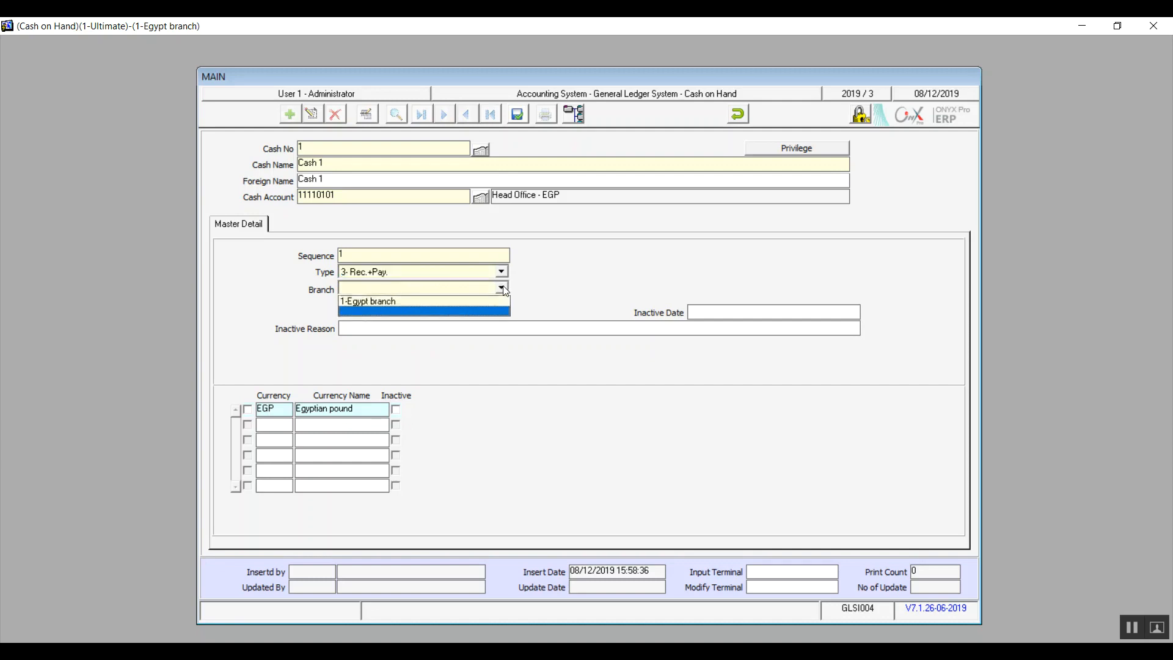
pyautogui.click(464, 309)
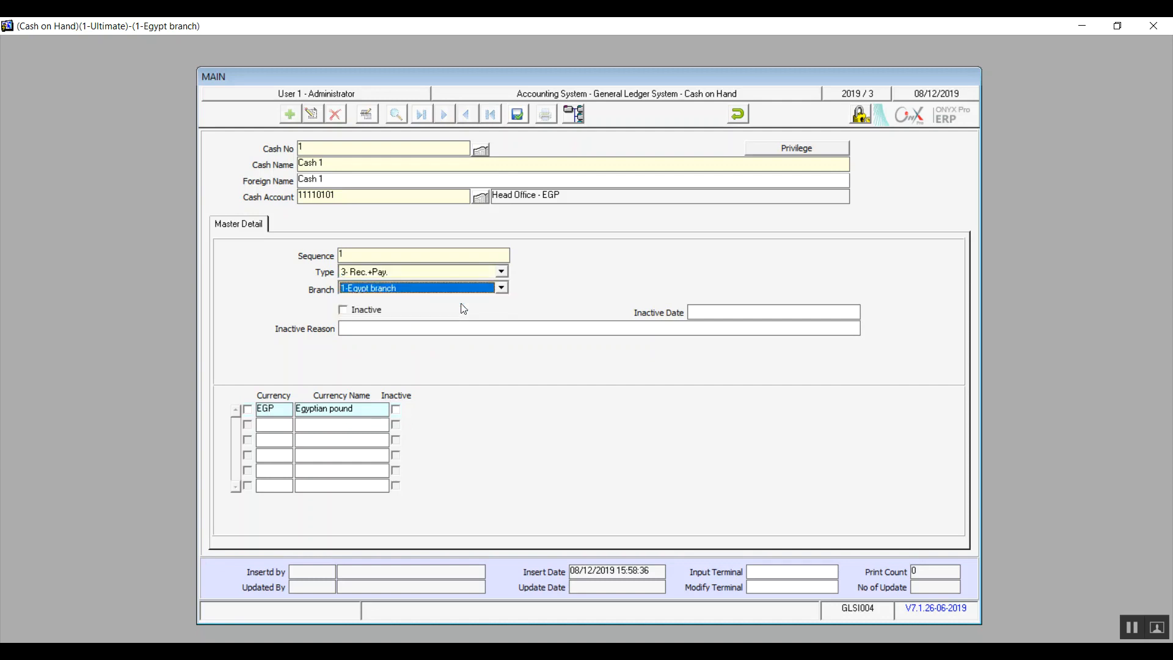
pyautogui.click(502, 289)
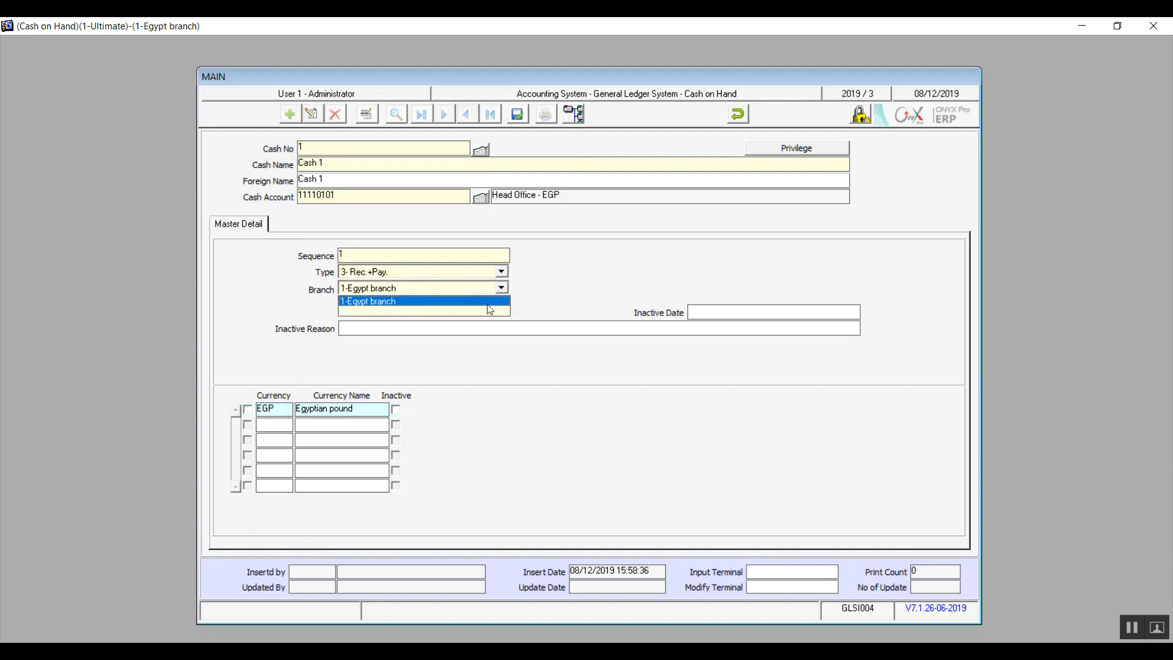
pyautogui.click(473, 302)
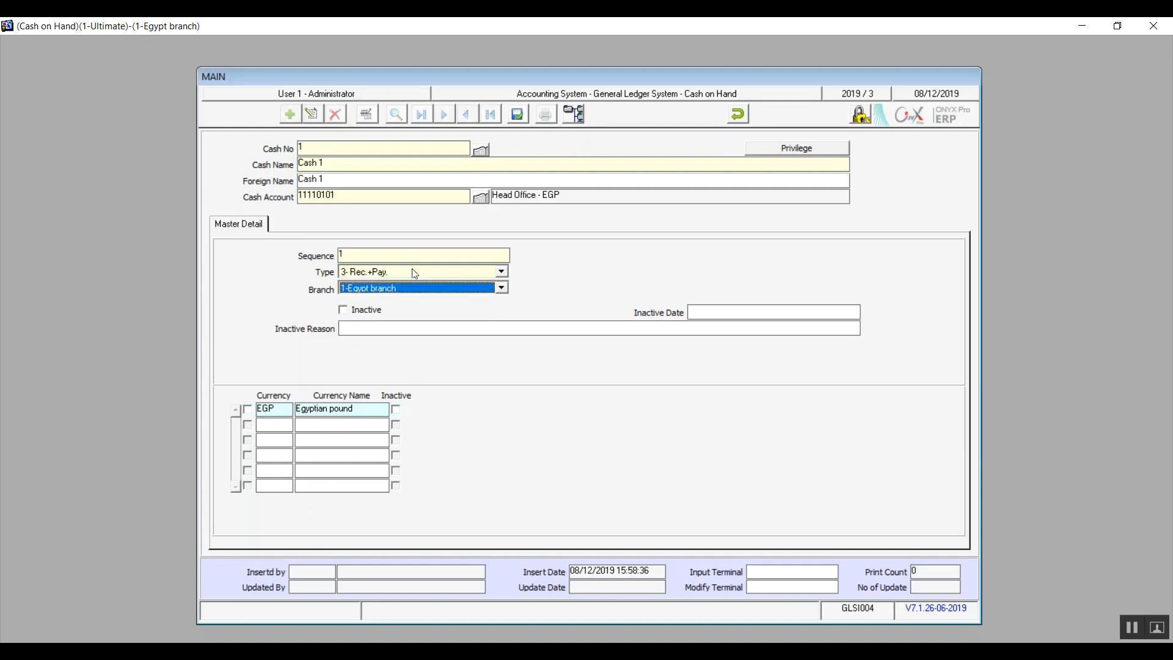
# Step: Keep the cash box active, tick the EGP currency row, and save Cash 1
pyautogui.click(345, 311)
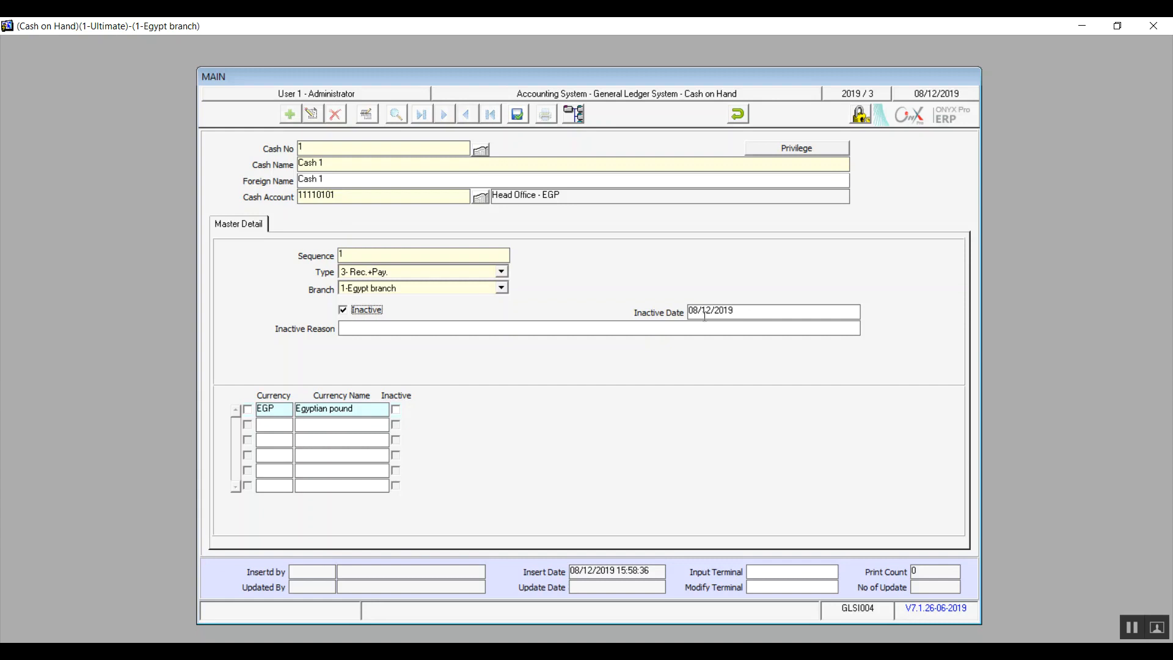
pyautogui.click(685, 327)
pyautogui.click(358, 311)
pyautogui.click(245, 409)
pyautogui.click(519, 114)
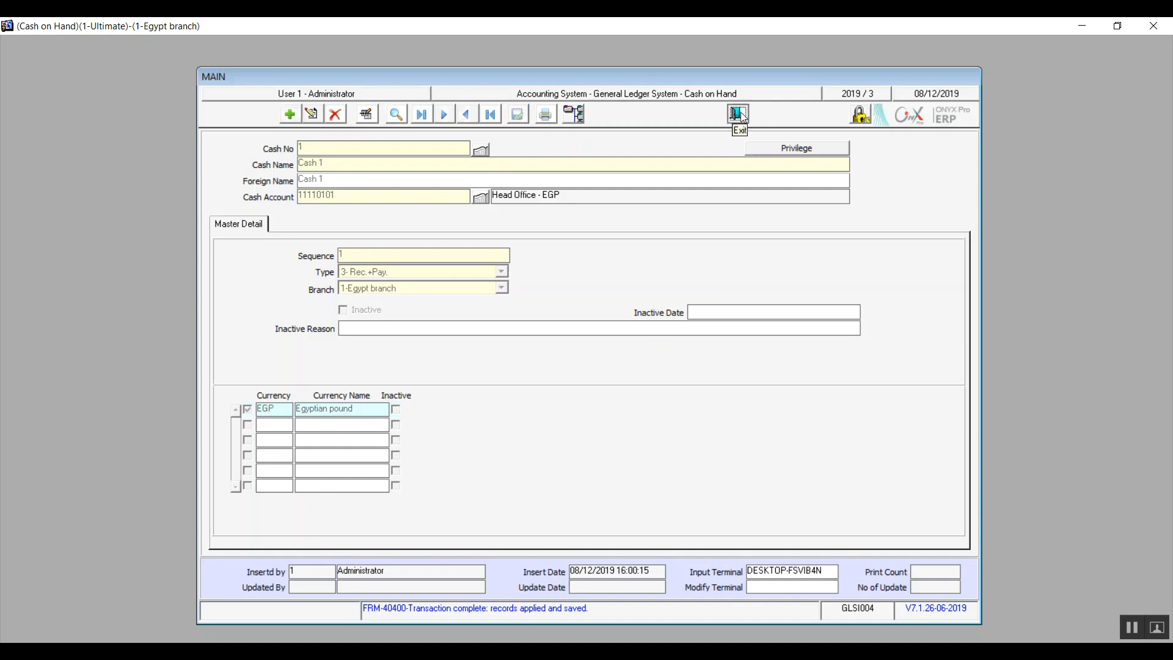
pyautogui.click(738, 114)
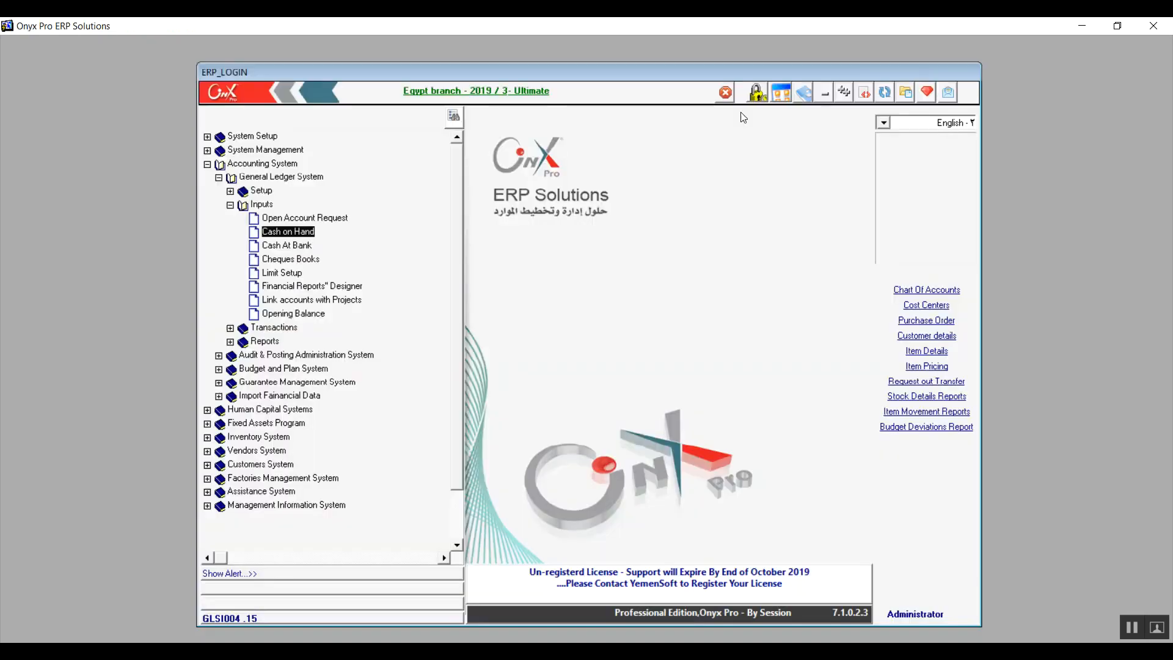
# Step: Open Cash At Bank and start a new bank record, leaving the interface bank option unticked
pyautogui.doubleClick(287, 247)
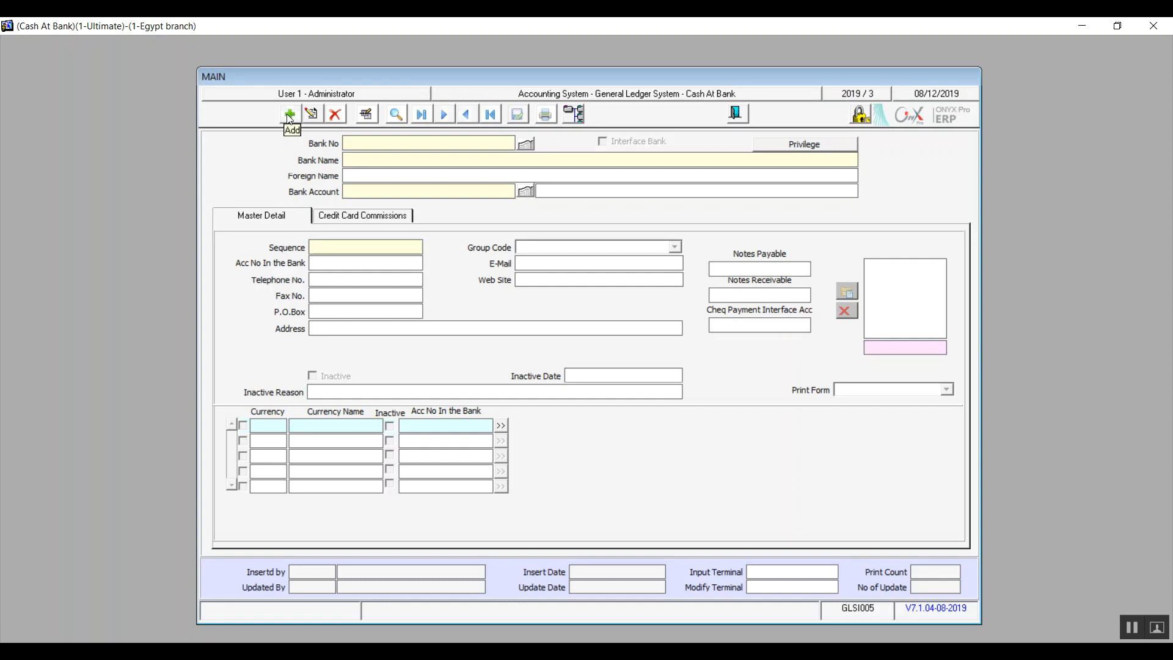
pyautogui.click(290, 115)
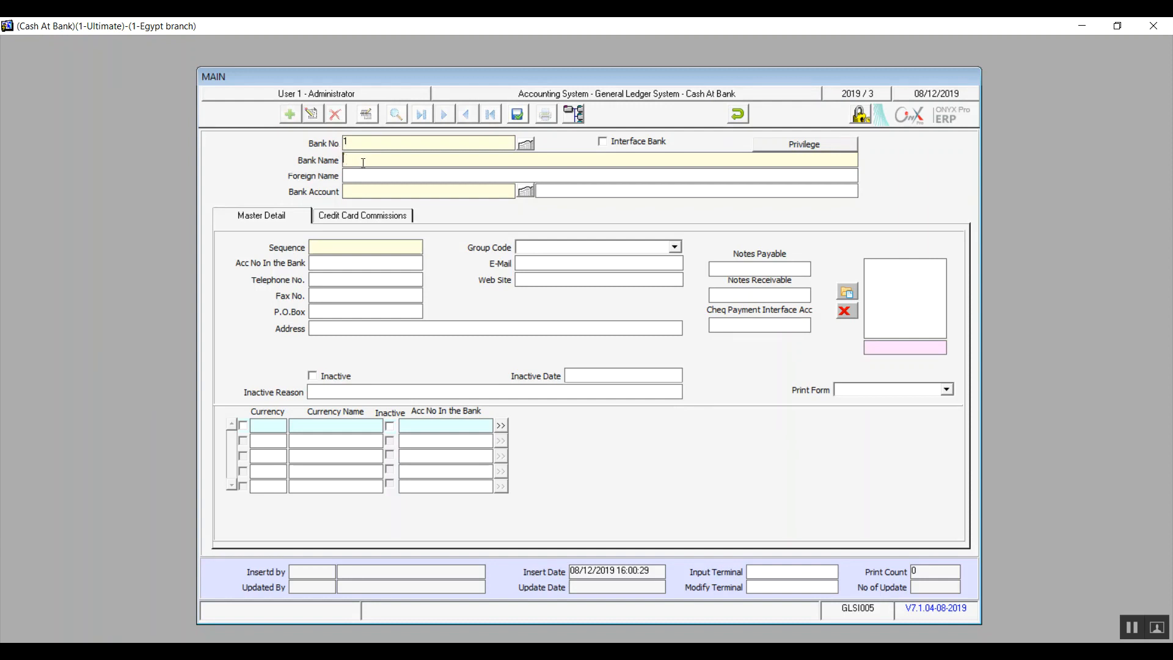
pyautogui.click(604, 144)
pyautogui.click(604, 143)
# Step: Enter 'Bank A' as both bank name and foreign name, and link account 111210001
pyautogui.click(482, 161)
pyautogui.write('Bank A')
pyautogui.hotkey('shift', 'Left')
pyautogui.hotkey('shift', 'Left')
pyautogui.hotkey('shift', 'Left')
pyautogui.hotkey('shift', 'Left')
pyautogui.hotkey('shift', 'Left')
pyautogui.hotkey('shift', 'Left')
pyautogui.press('Tab')
pyautogui.hotkey('ctrl', 'v')
pyautogui.press('F9')
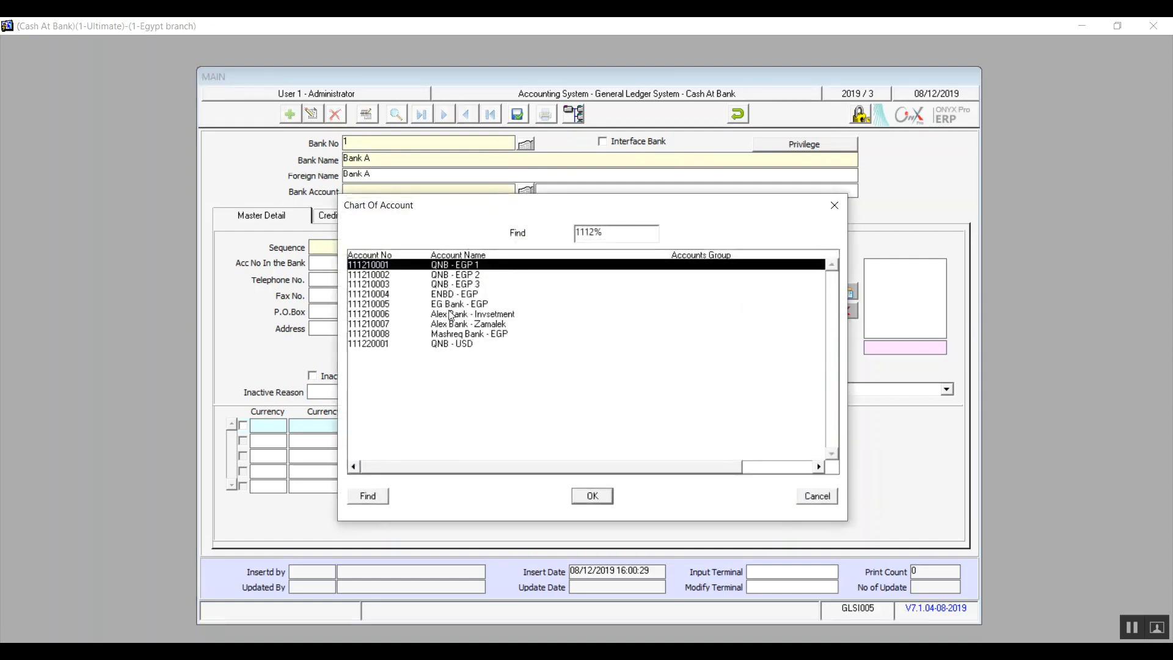
pyautogui.doubleClick(448, 265)
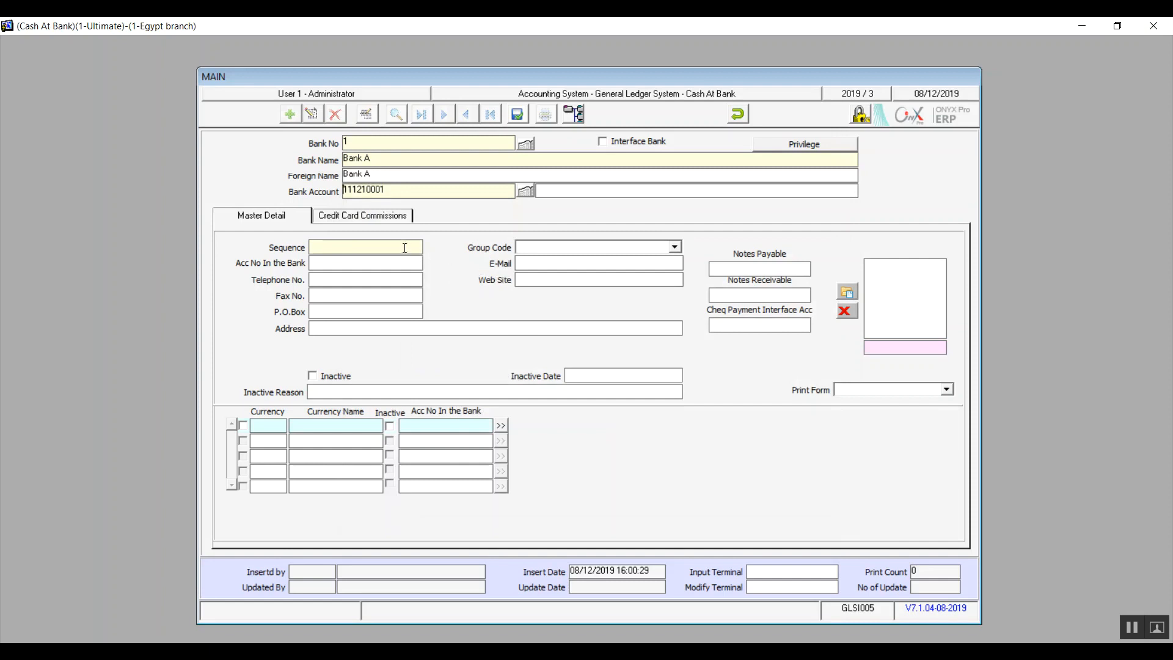
# Step: Give Bank A sequence 1 and account number at the bank 63259871
pyautogui.click(338, 215)
pyautogui.click(295, 219)
pyautogui.click(328, 245)
pyautogui.write('1')
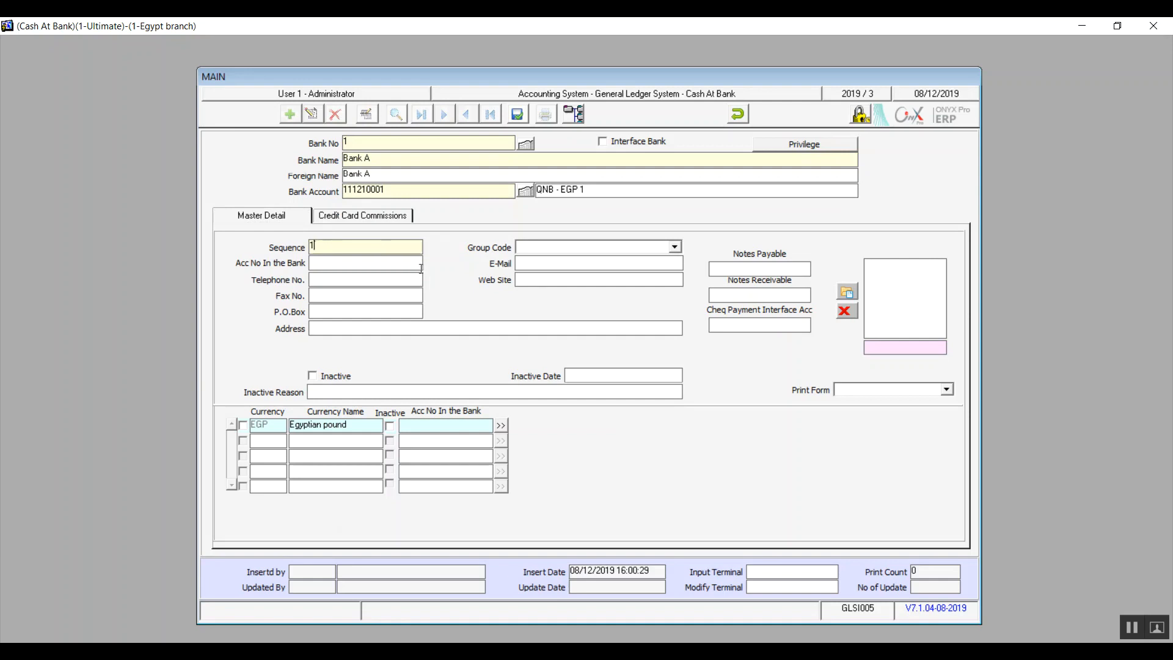
pyautogui.click(397, 264)
pyautogui.click(391, 278)
pyautogui.write('63259871')
# Step: Set group code 1-Egypt Bank and enter 63259871 as the EGP row's account number
pyautogui.click(529, 267)
pyautogui.click(676, 247)
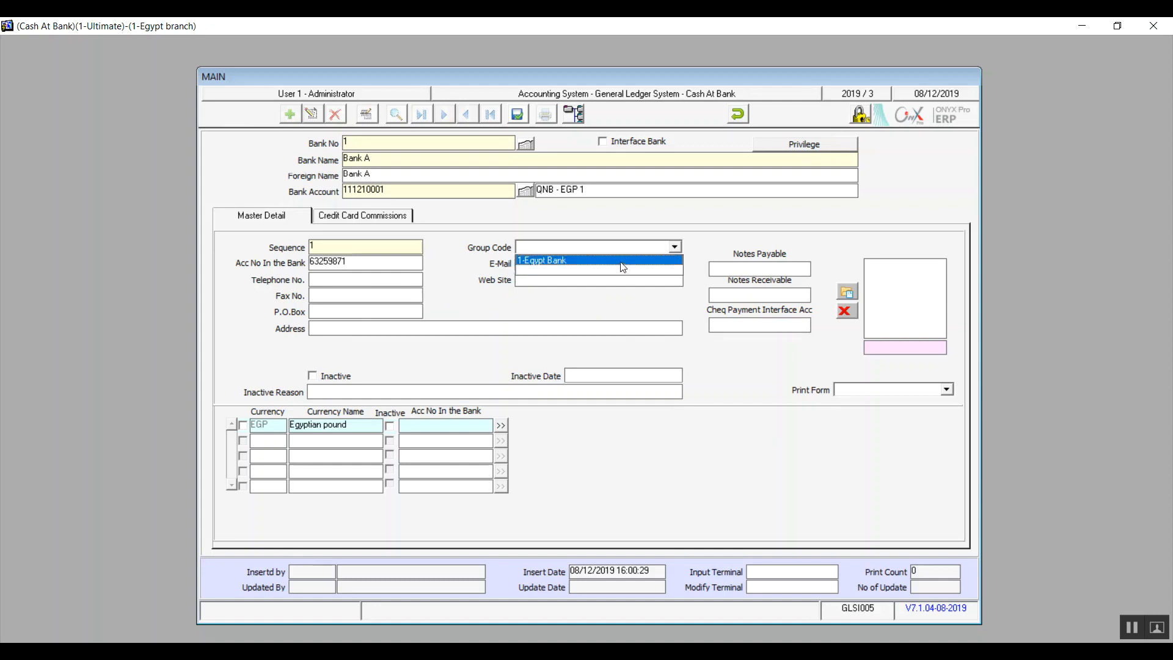
pyautogui.click(623, 267)
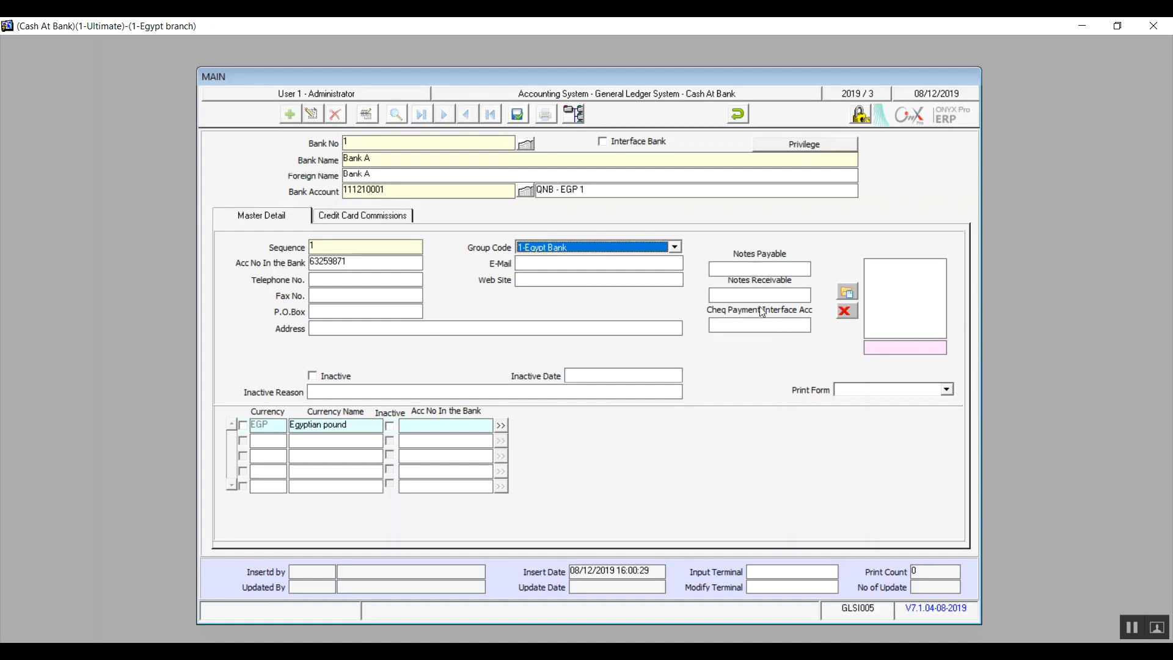
pyautogui.click(759, 267)
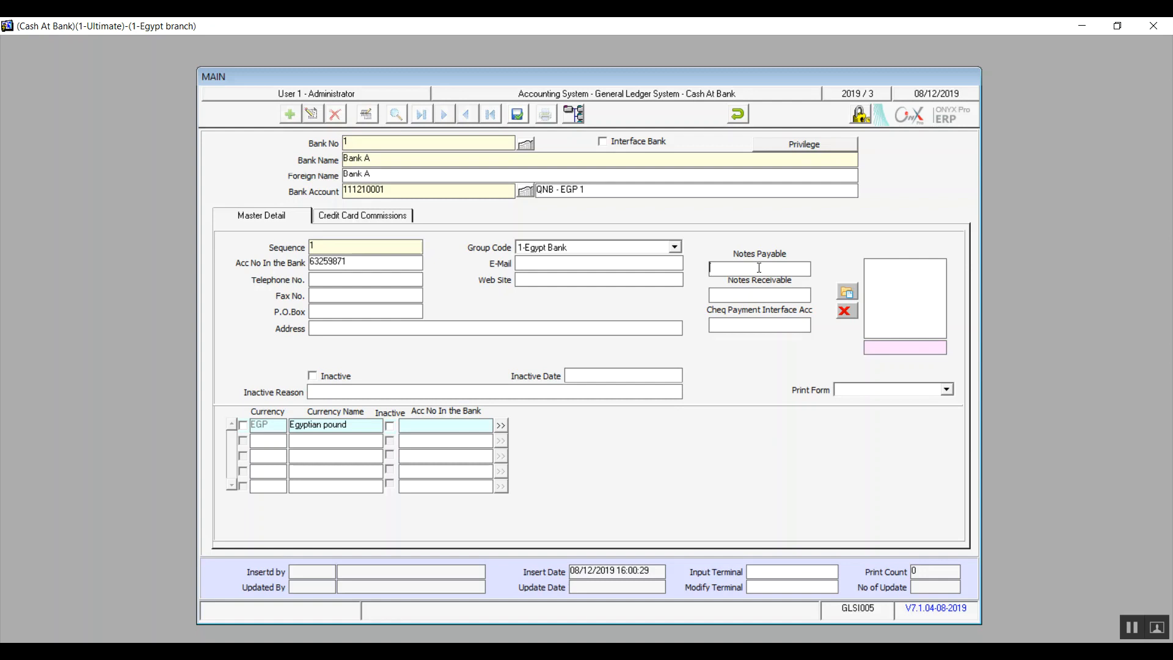
pyautogui.doubleClick(759, 269)
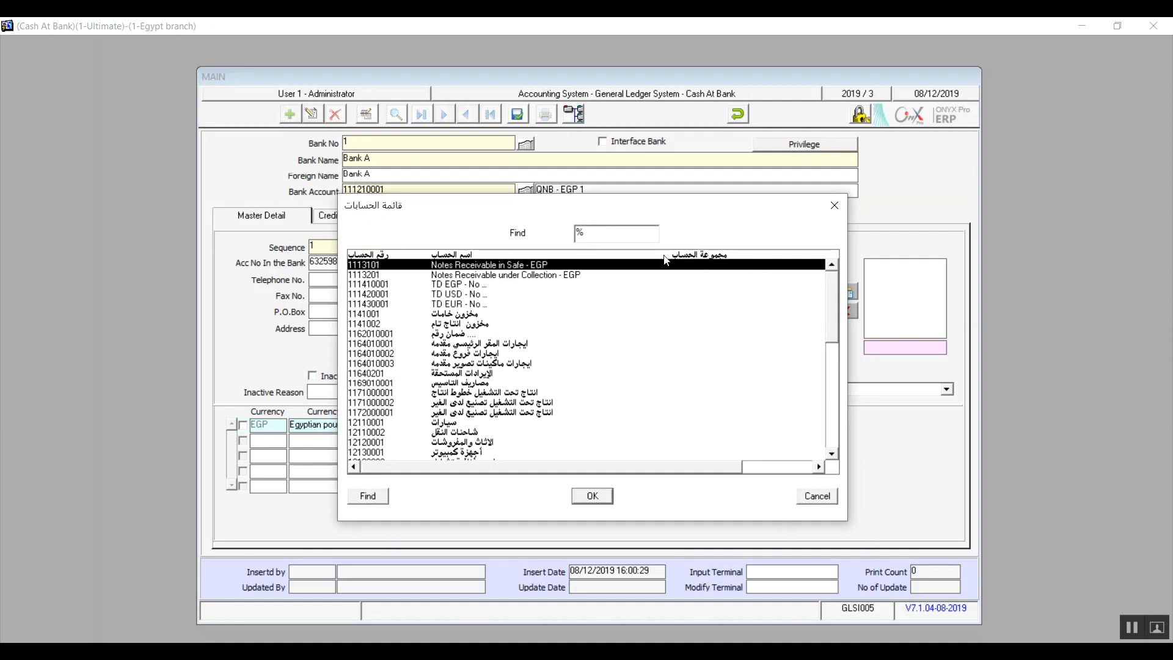
pyautogui.click(819, 497)
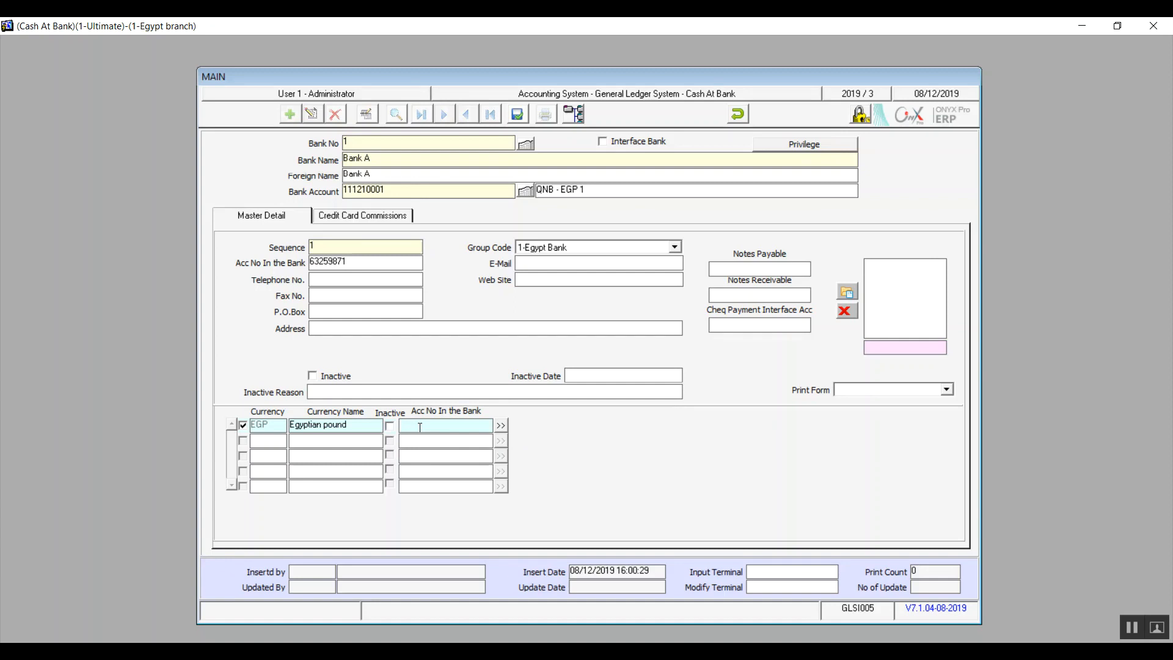
pyautogui.write('63259871')
# Step: Add a Credit Card commission row of .01 with due period 730, then save Bank A
pyautogui.click(379, 217)
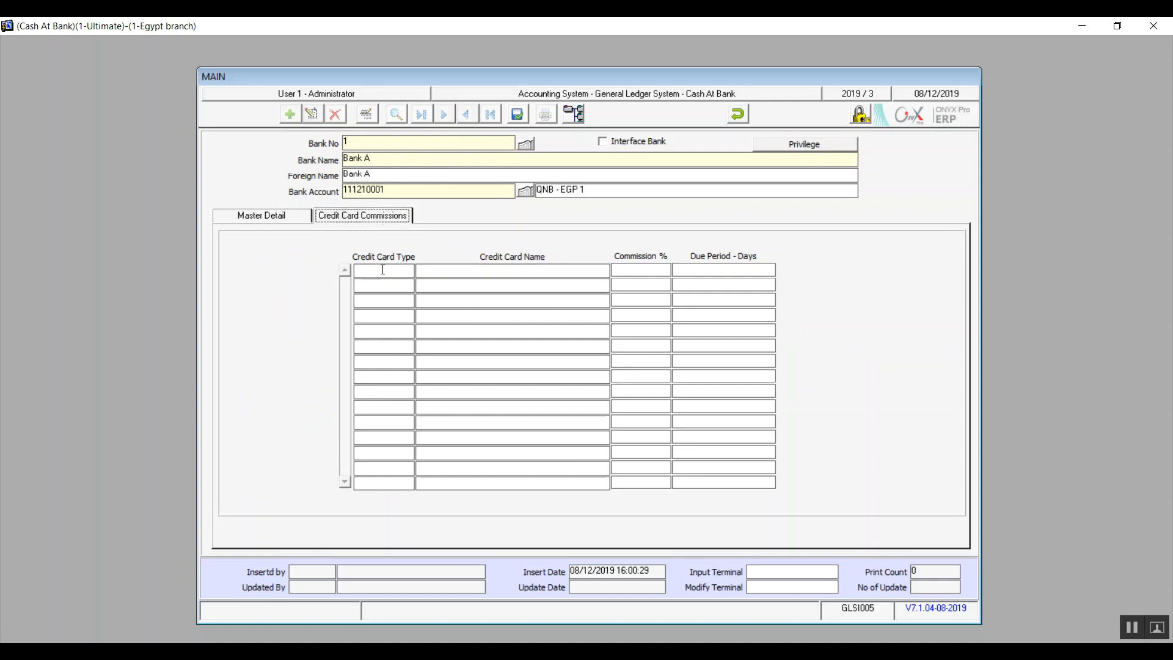
pyautogui.click(383, 270)
pyautogui.press('F9')
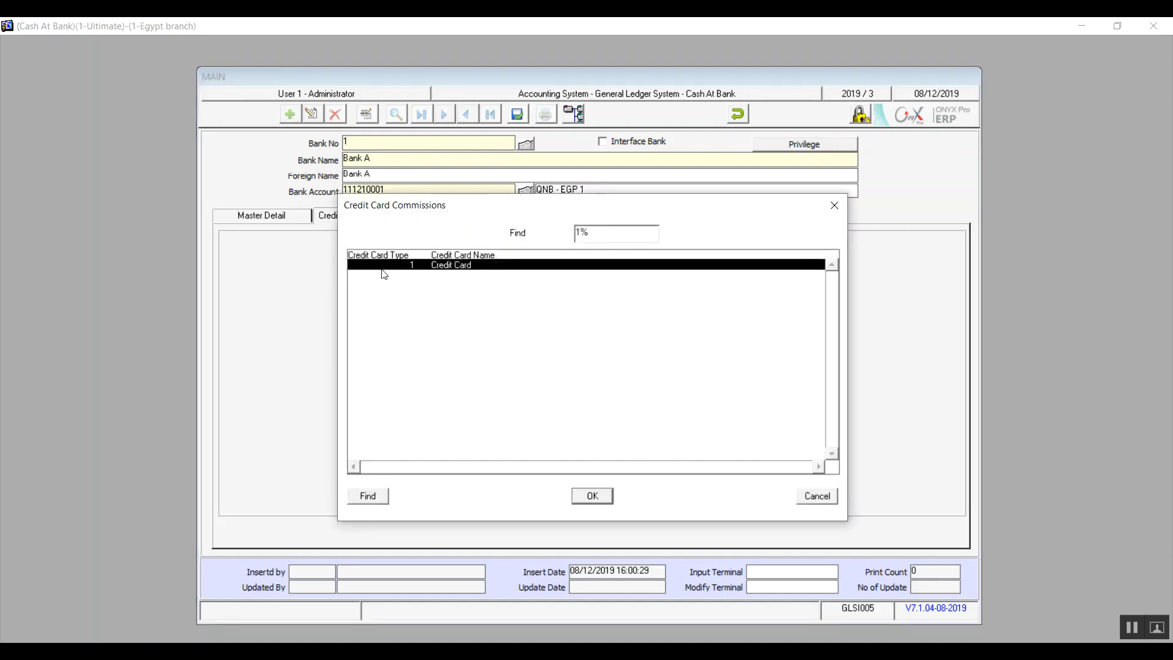
pyautogui.doubleClick(426, 269)
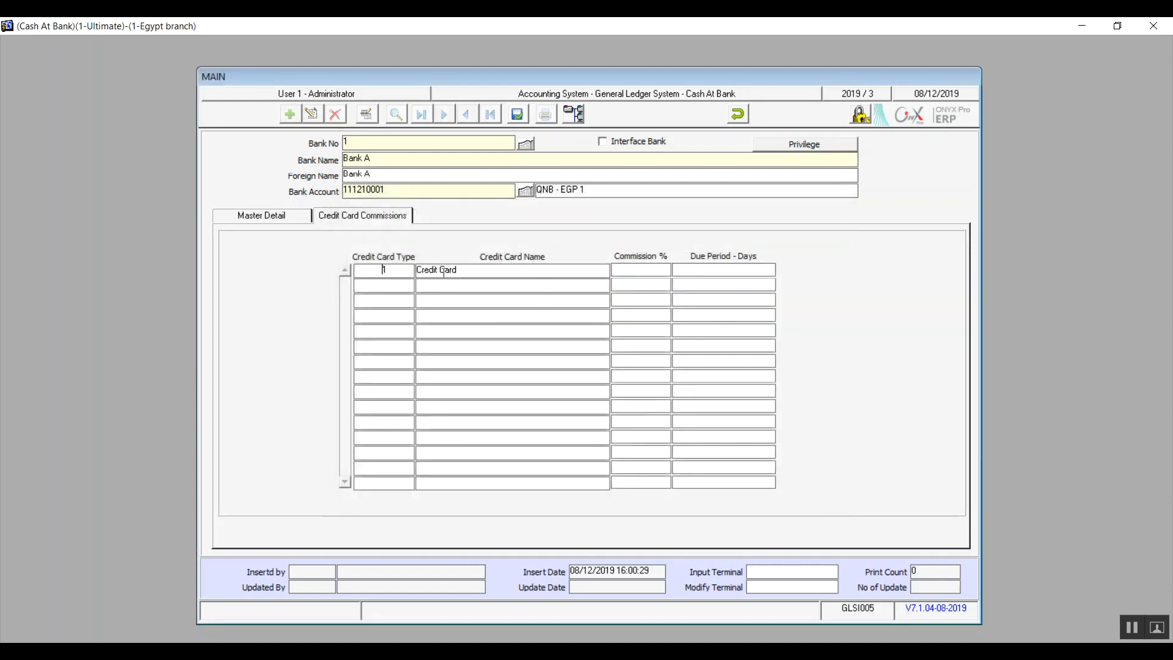
pyautogui.click(645, 268)
pyautogui.write('.01')
pyautogui.click(712, 269)
pyautogui.write('7')
pyautogui.write('30')
pyautogui.click(307, 216)
pyautogui.click(515, 115)
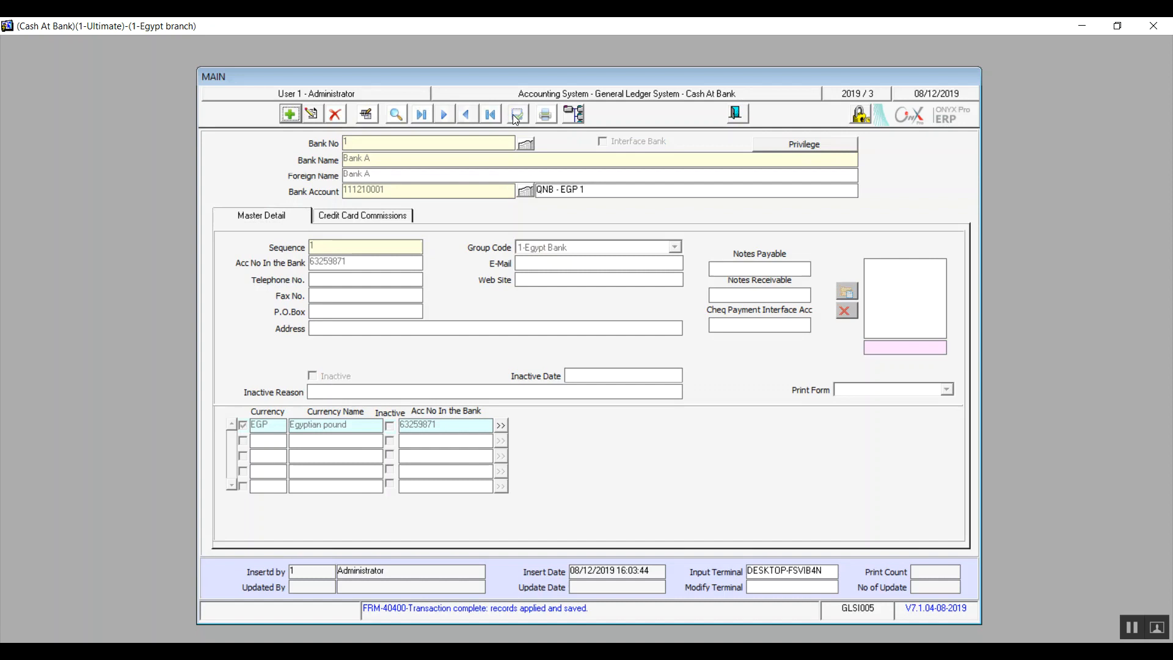
# Step: In Cheques Books, add book 1 for Bank A covering cheques 101 to 1050 and generate its cheques
pyautogui.click(738, 114)
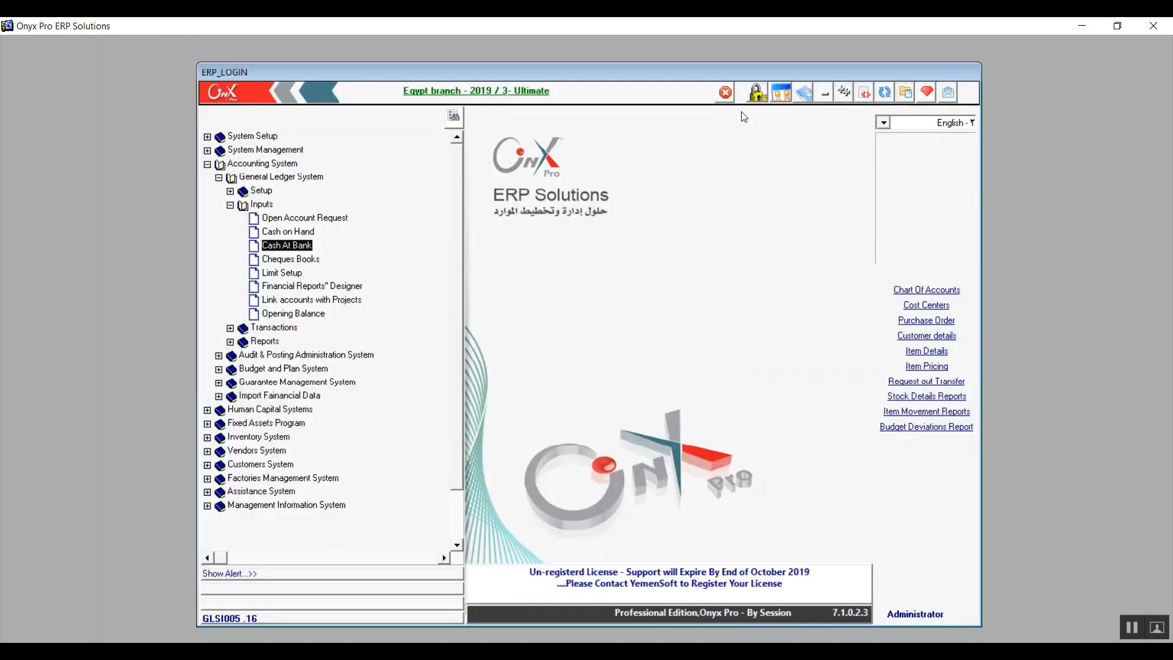
pyautogui.doubleClick(323, 263)
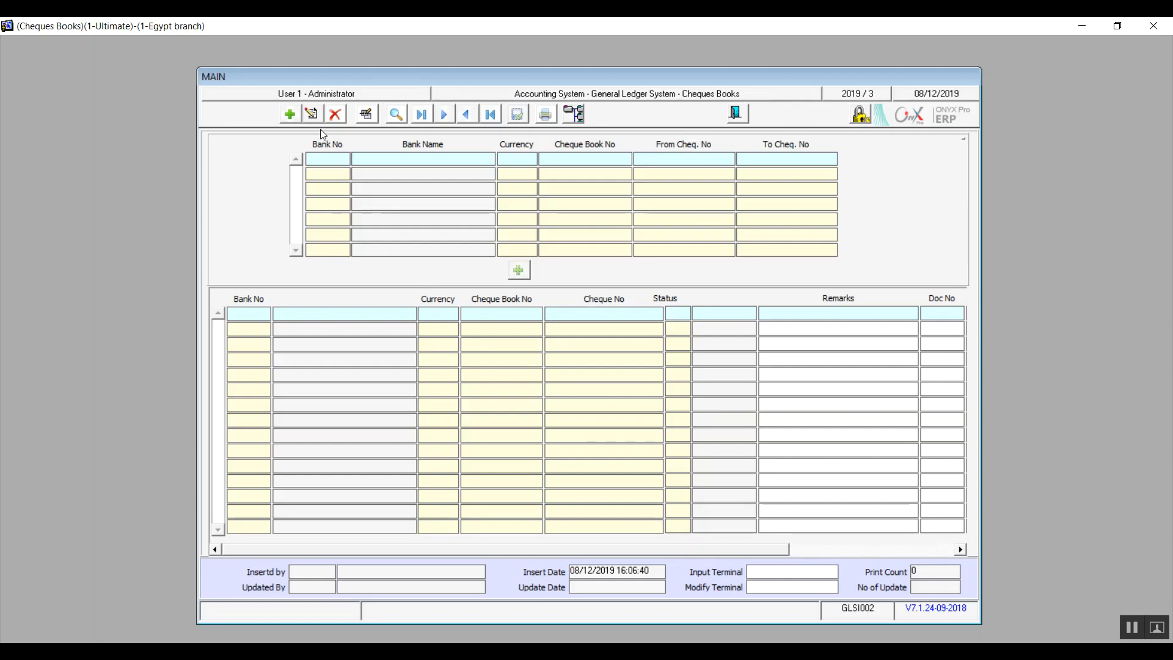
pyautogui.click(291, 114)
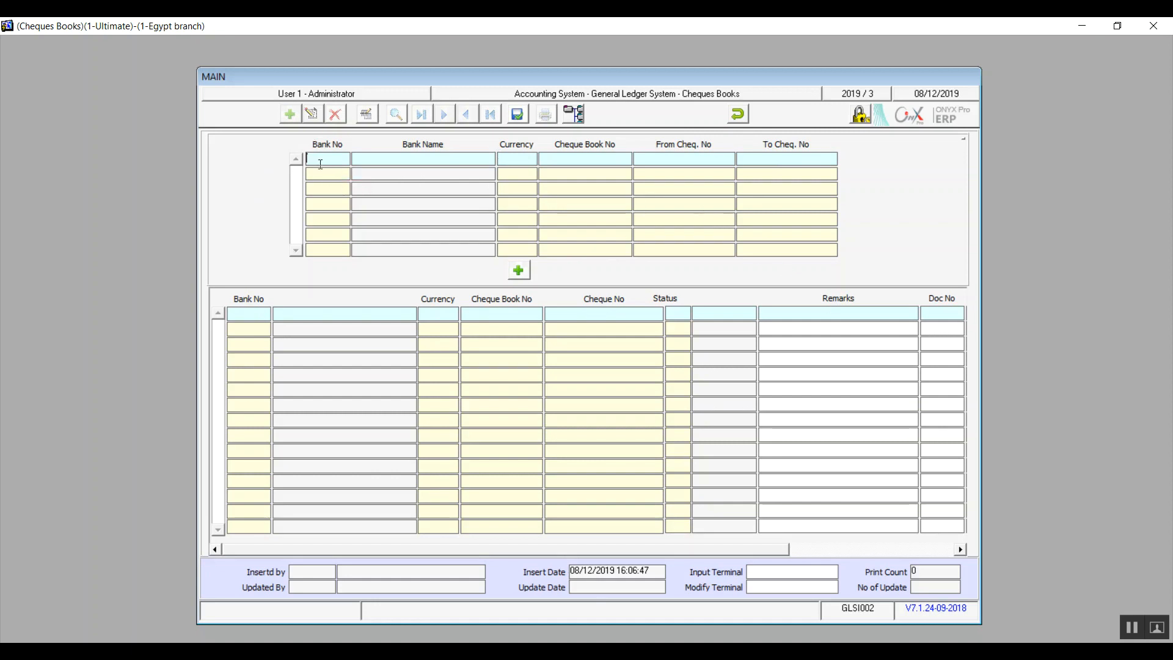
pyautogui.press('F9')
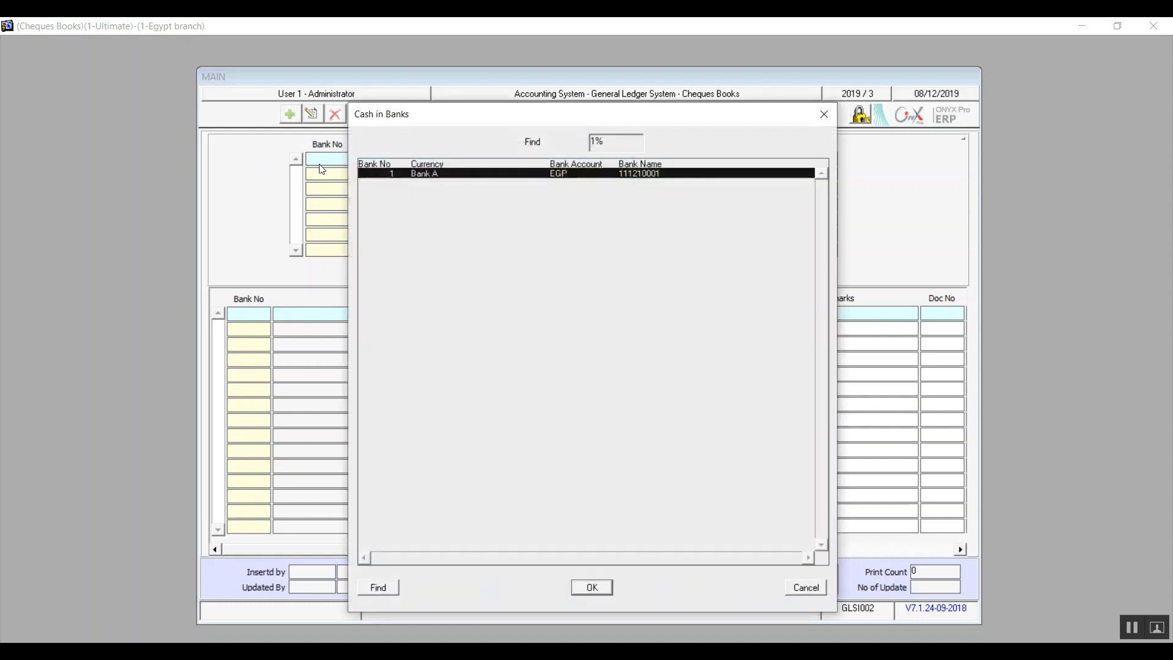
pyautogui.press('Return')
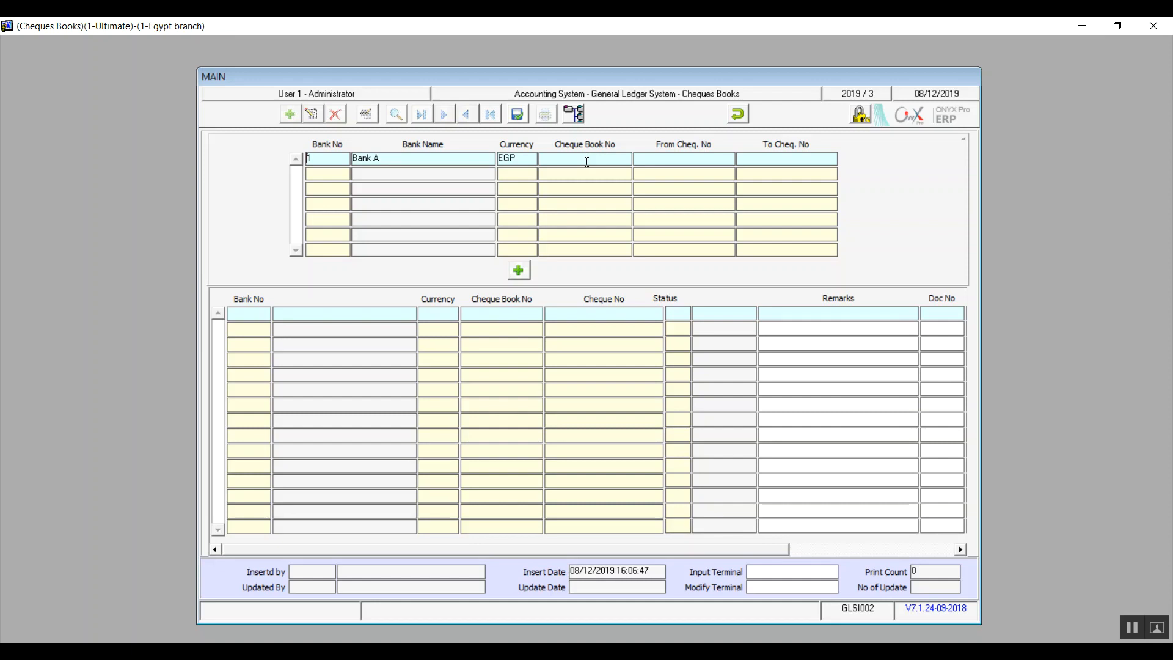
pyautogui.write('10101')
pyautogui.press('Tab')
pyautogui.write('1050')
pyautogui.press('Tab')
pyautogui.click(528, 275)
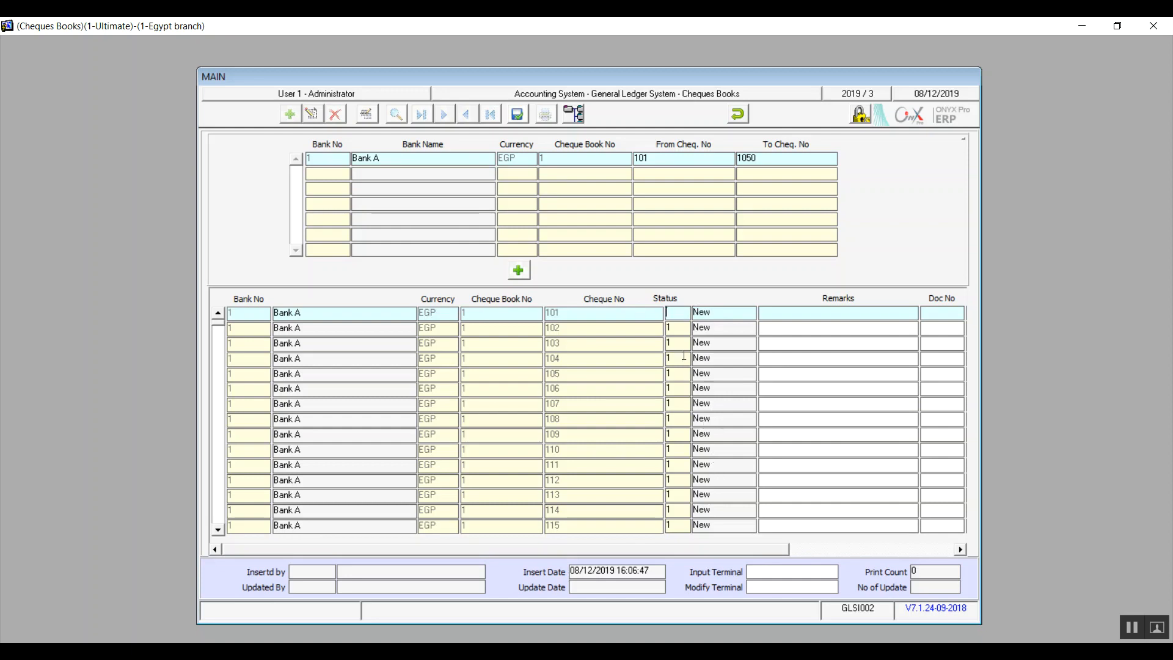
# Step: Clear the invalid status error on cheque 101 and save the cheque book
pyautogui.write('2')
pyautogui.press('Tab')
pyautogui.press('Return')
pyautogui.click(683, 315)
pyautogui.click(710, 315)
pyautogui.click(514, 114)
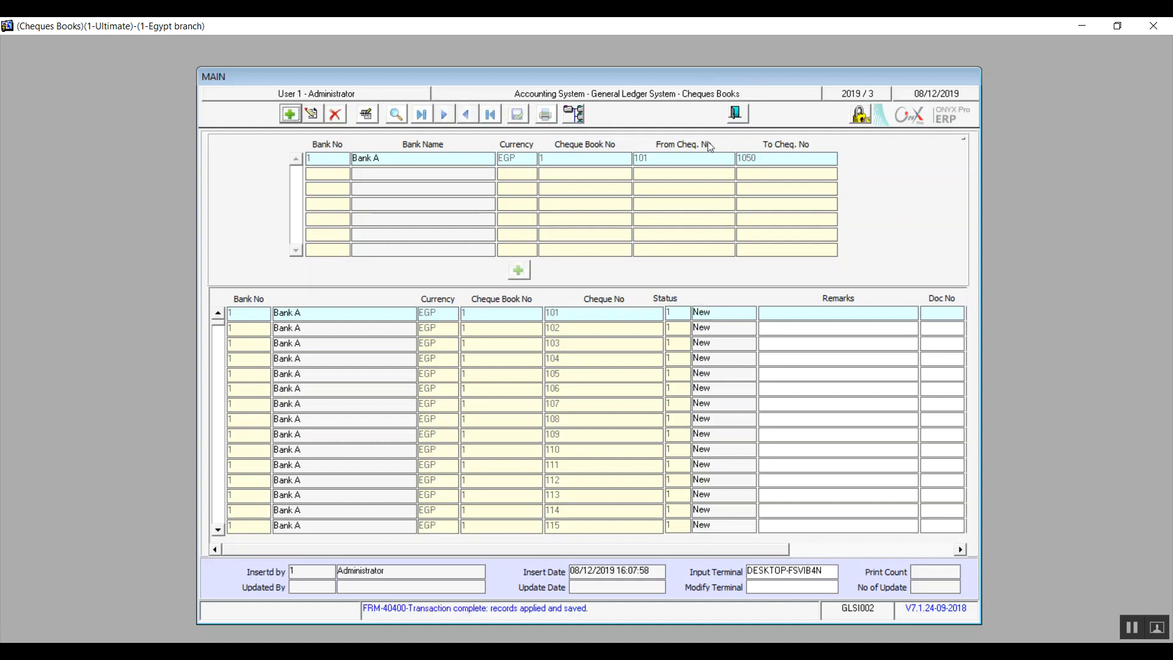
pyautogui.click(738, 114)
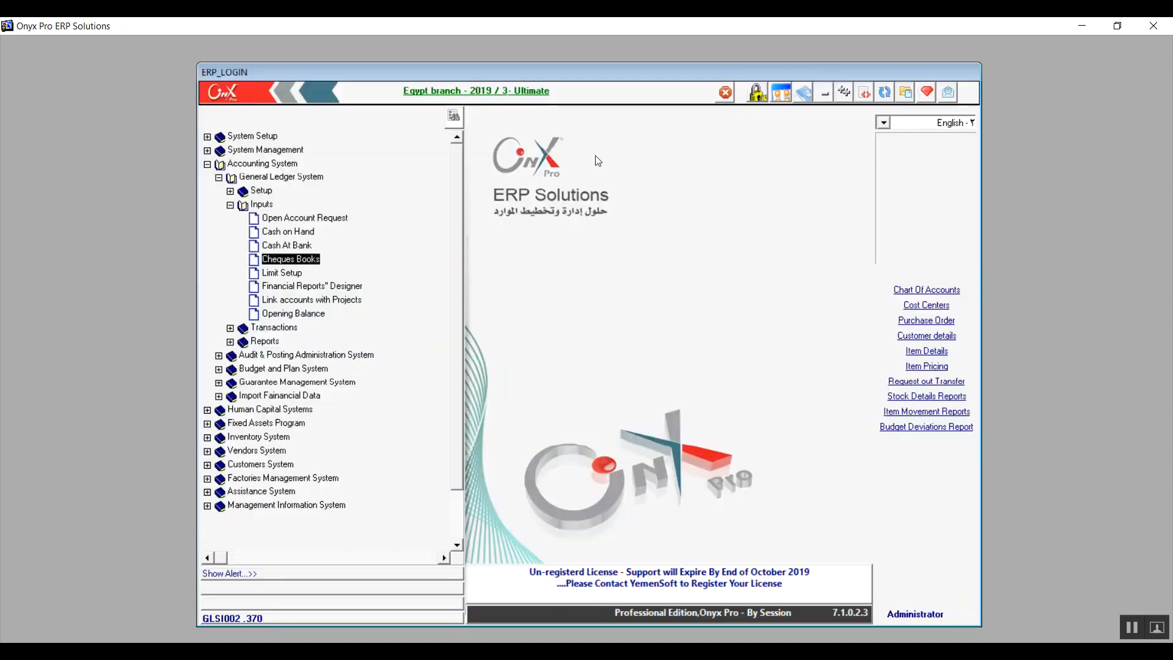
# Step: Open Limit Setup and set the Exceed Limits and Type filters to blank
pyautogui.click(276, 275)
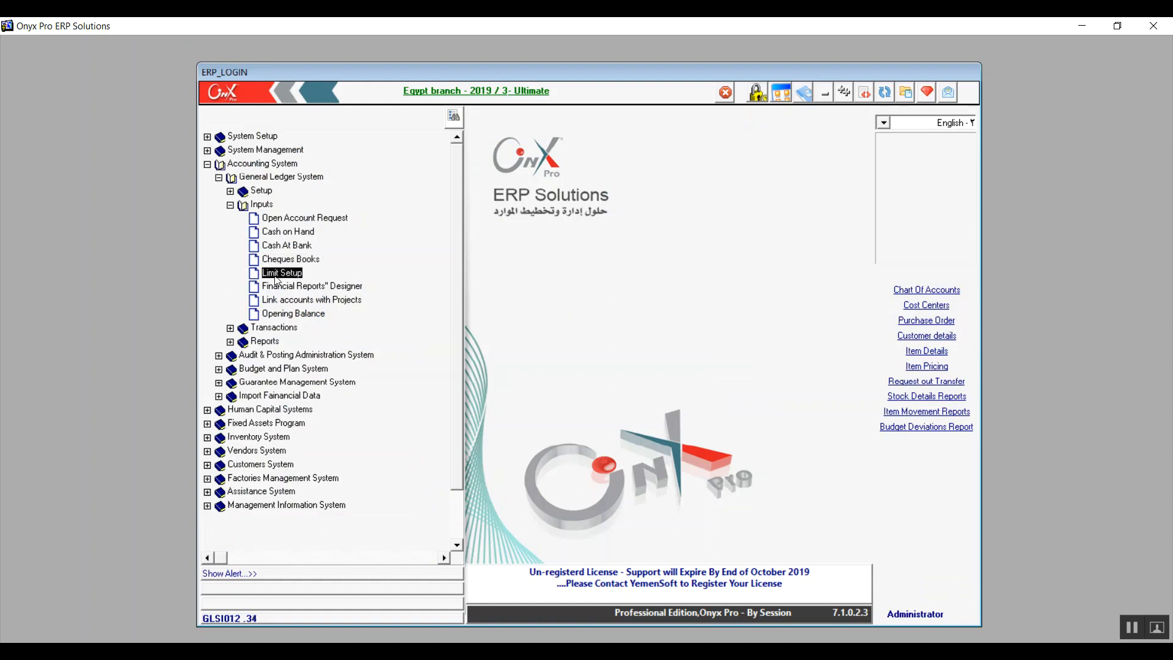
pyautogui.doubleClick(275, 280)
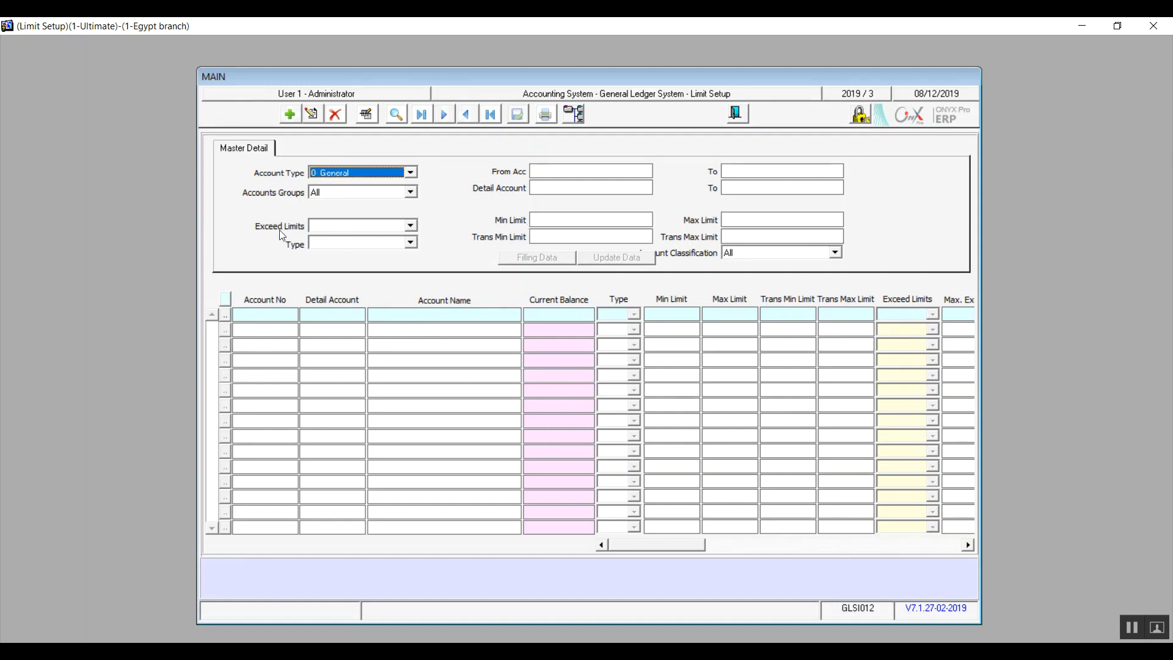
pyautogui.click(411, 227)
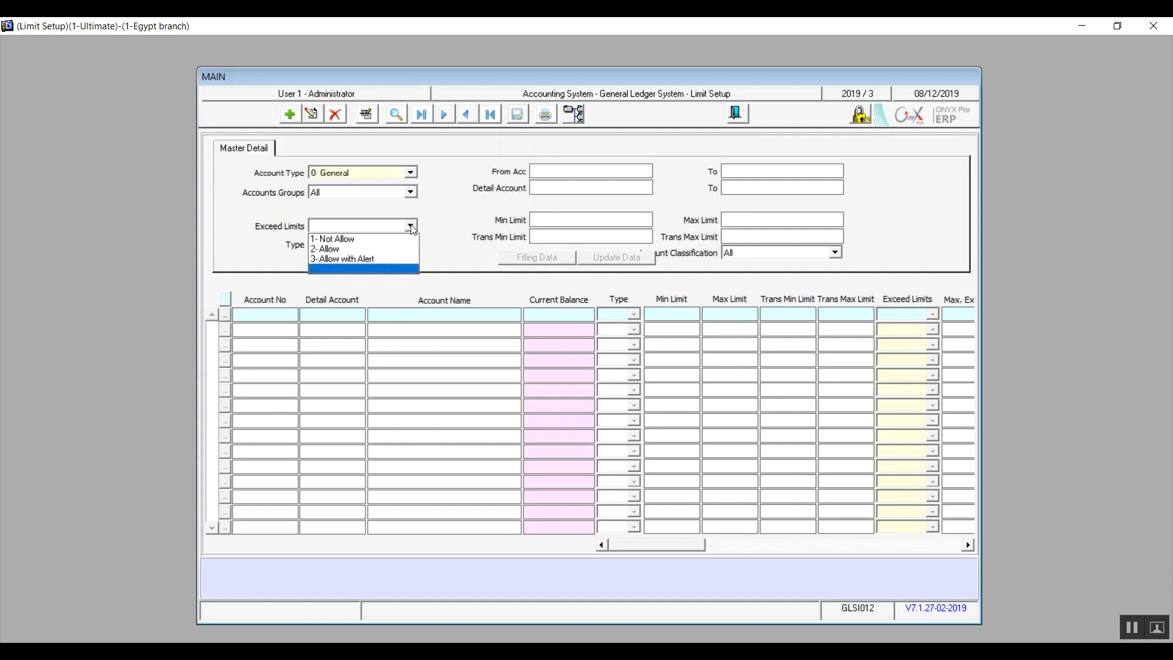
pyautogui.click(398, 269)
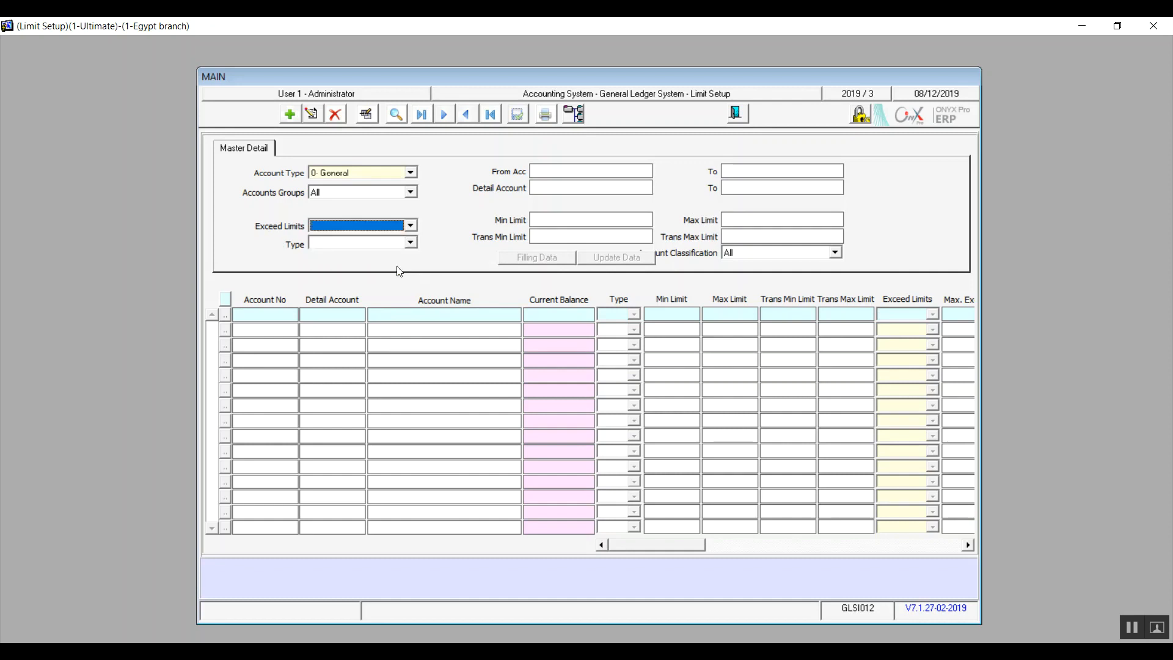
pyautogui.click(411, 245)
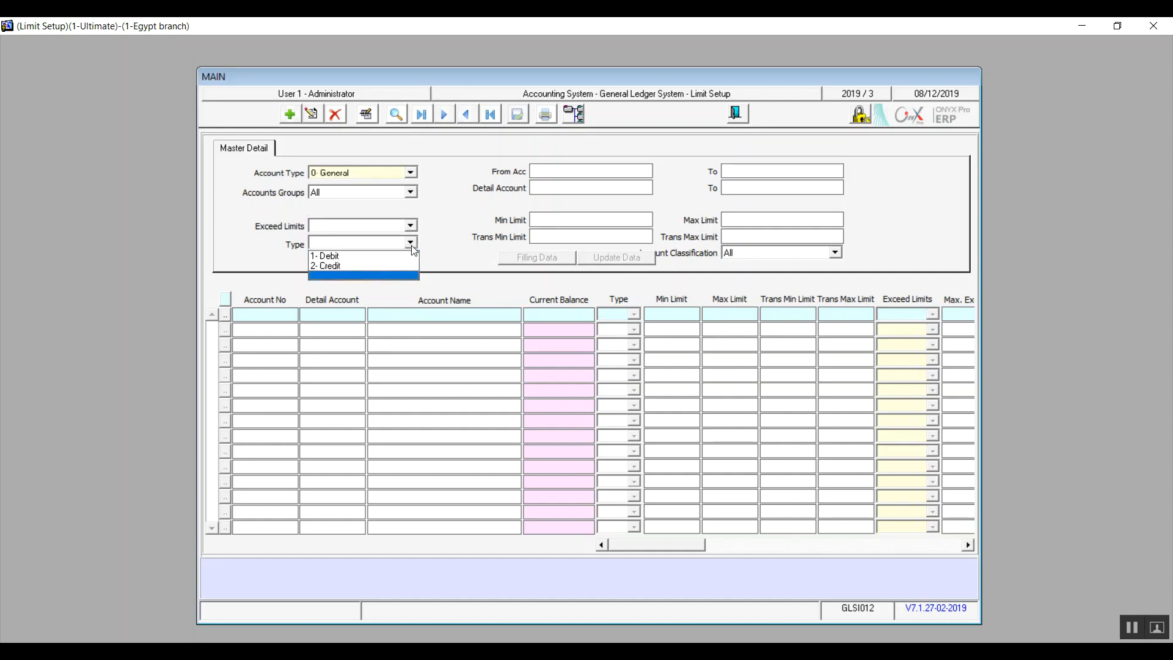
pyautogui.click(392, 275)
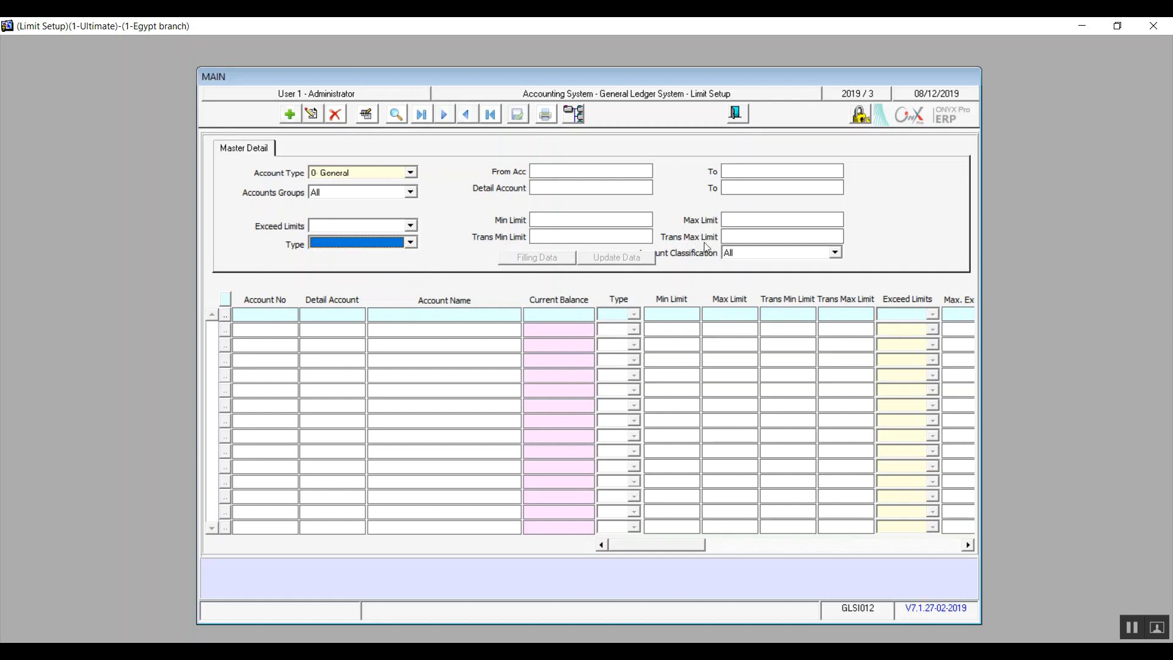
# Step: Start a new limit record, then undo it and confirm the cancellation
pyautogui.click(582, 237)
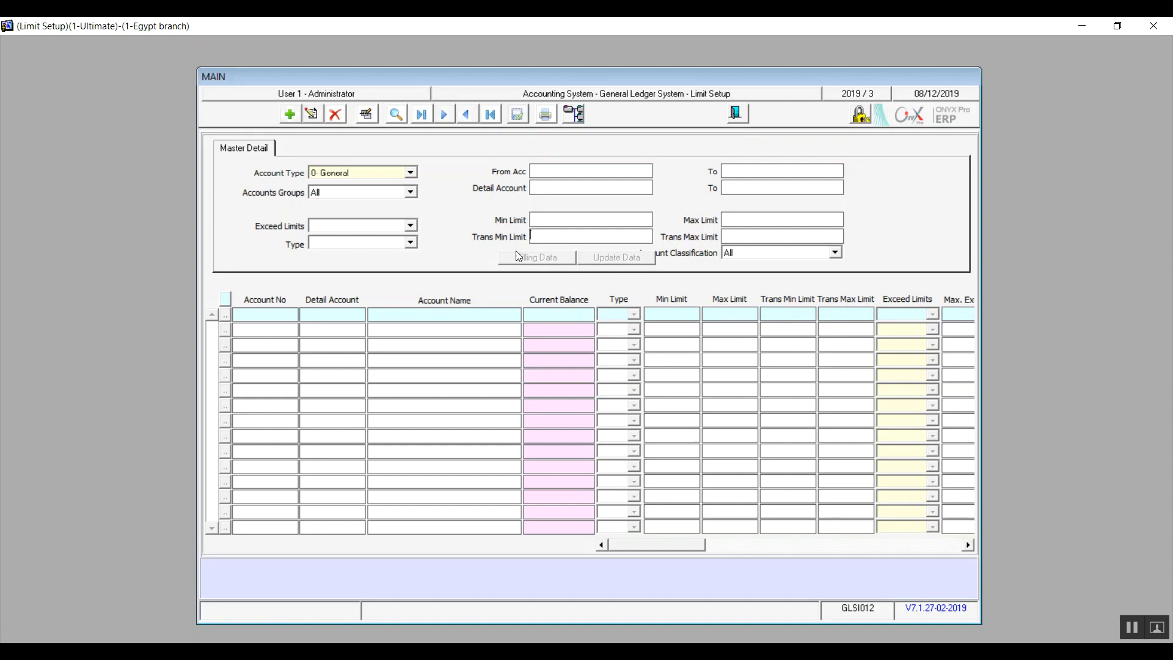
pyautogui.click(290, 114)
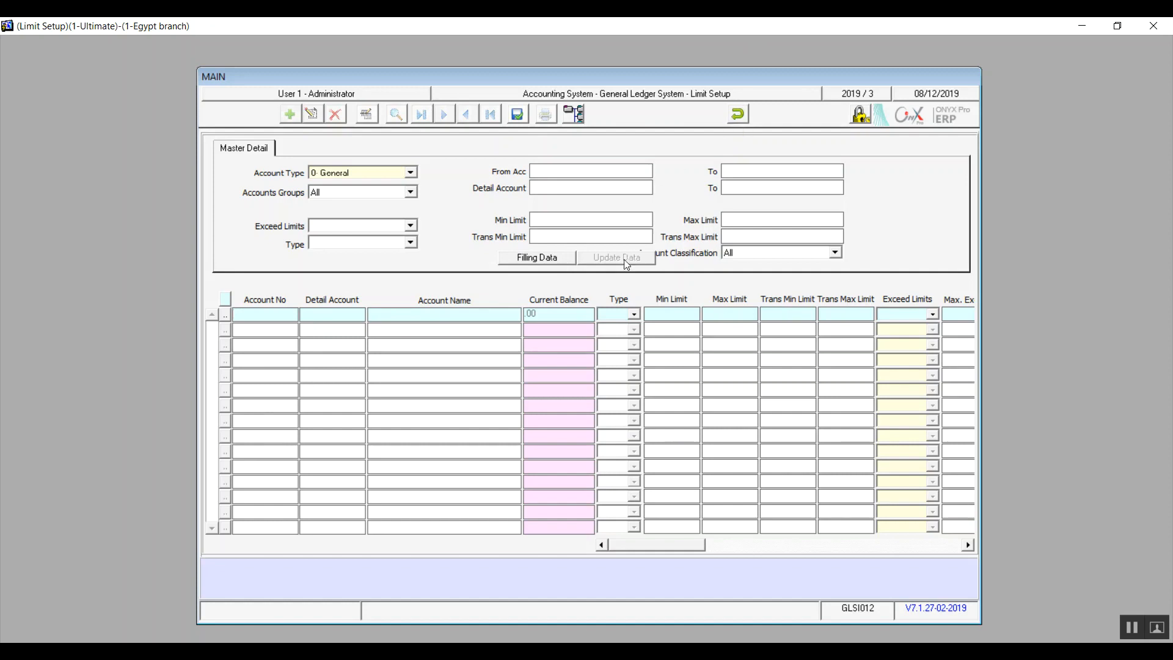
pyautogui.click(736, 121)
pyautogui.click(580, 380)
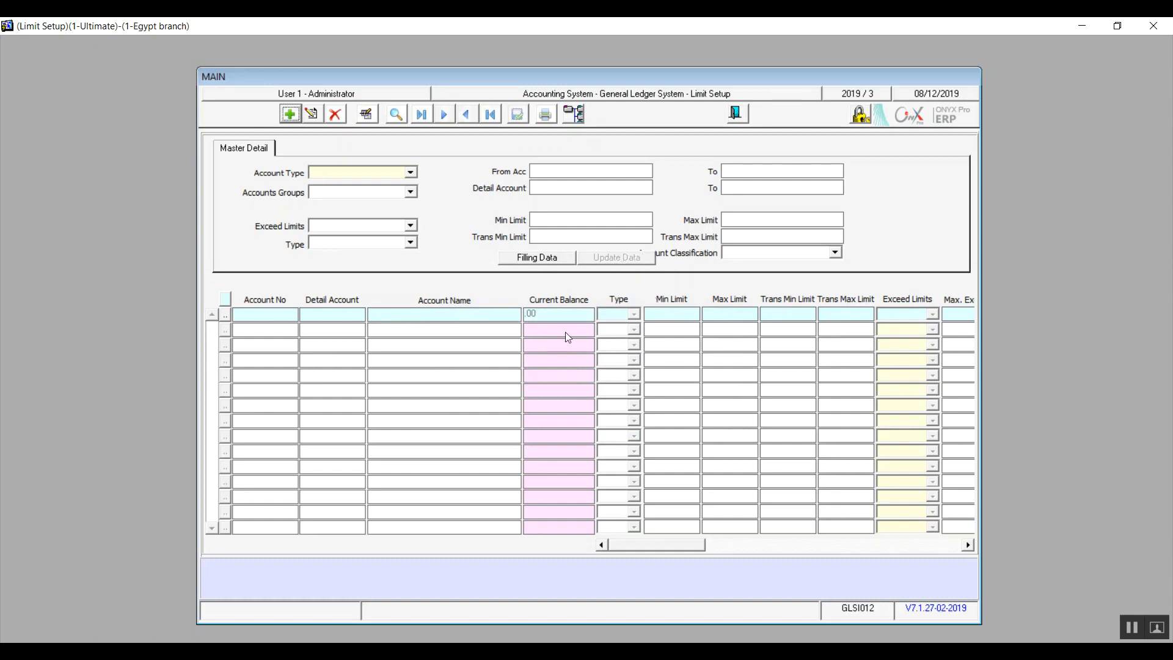
# Step: Start a new limit record with account type 2- Bank and browse the From Acc accounts
pyautogui.click(293, 116)
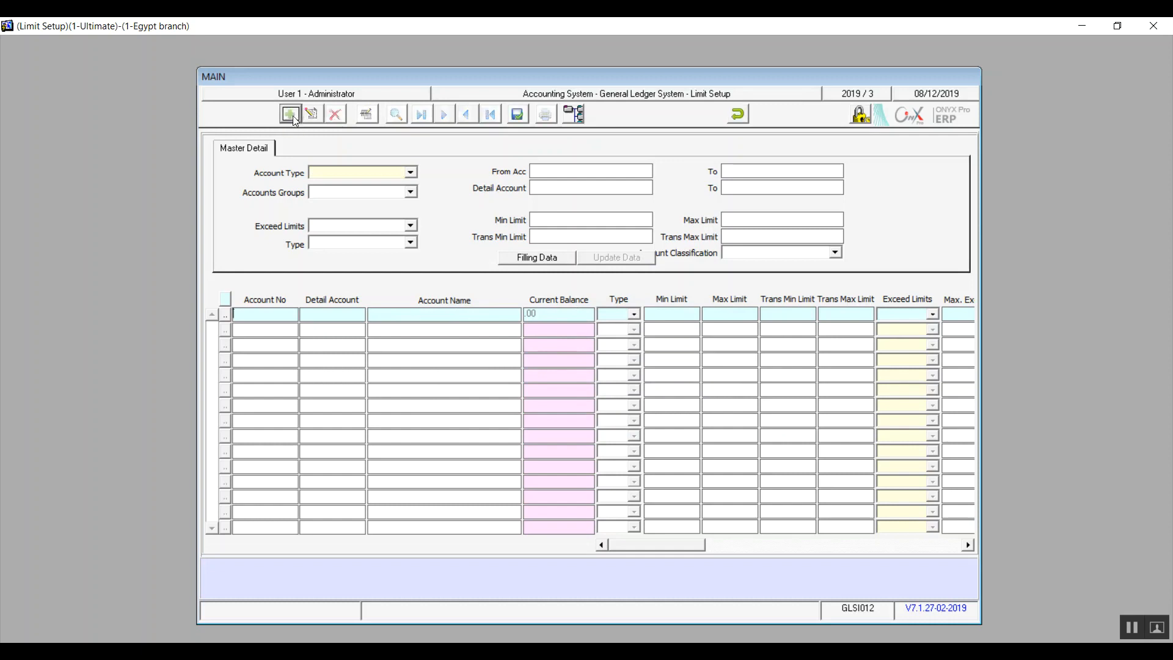
pyautogui.click(412, 172)
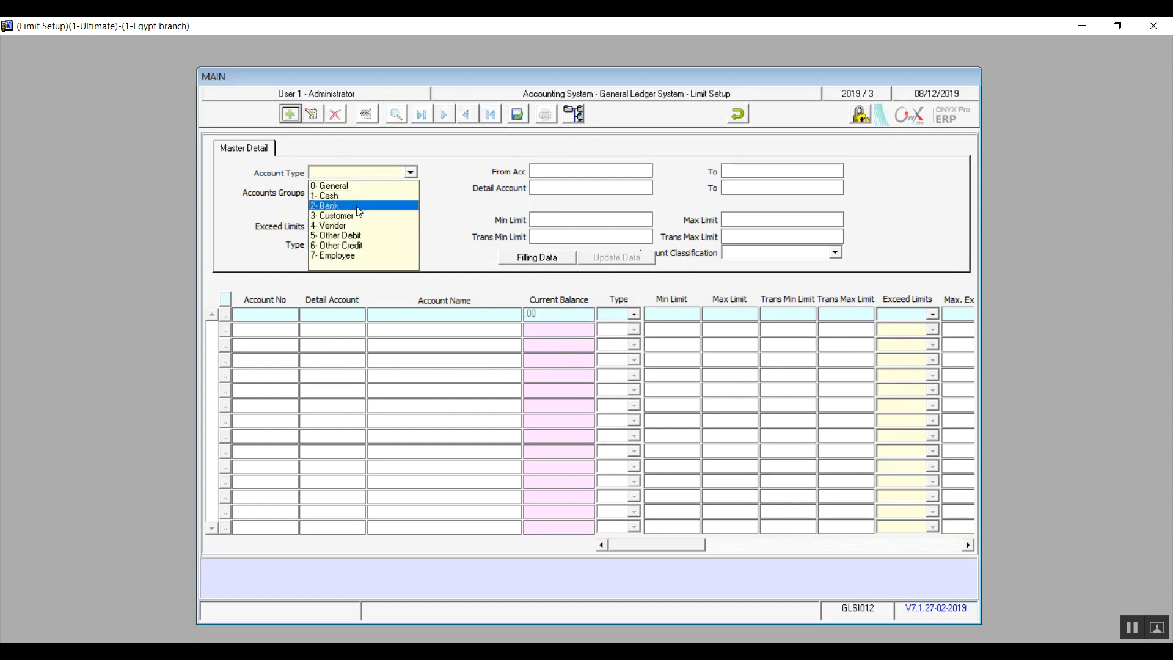
pyautogui.click(358, 207)
pyautogui.click(549, 170)
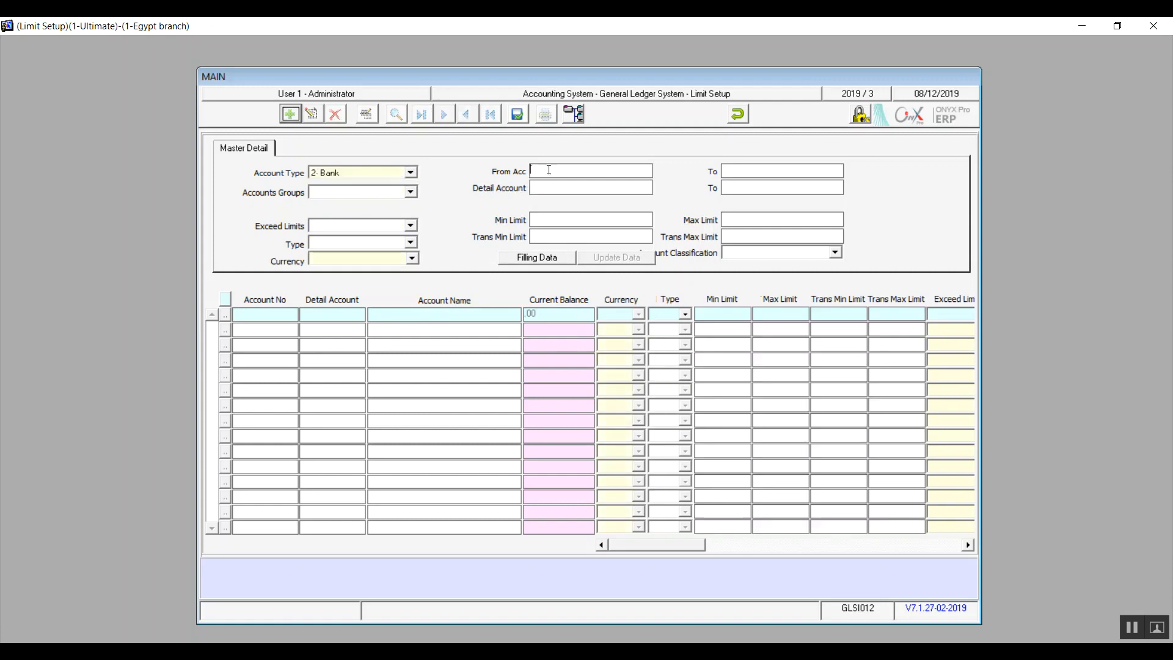
pyautogui.doubleClick(549, 170)
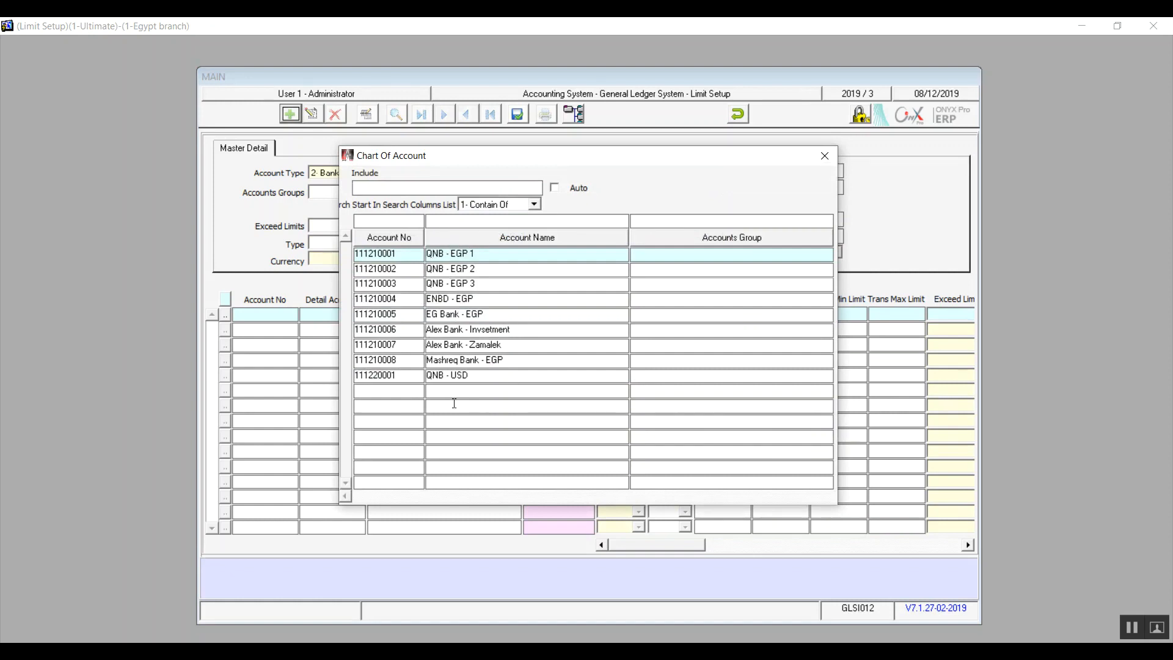
pyautogui.click(826, 157)
# Step: Discard the limit record, leave Limit Setup, and open the Financial Reports Designer
pyautogui.click(737, 114)
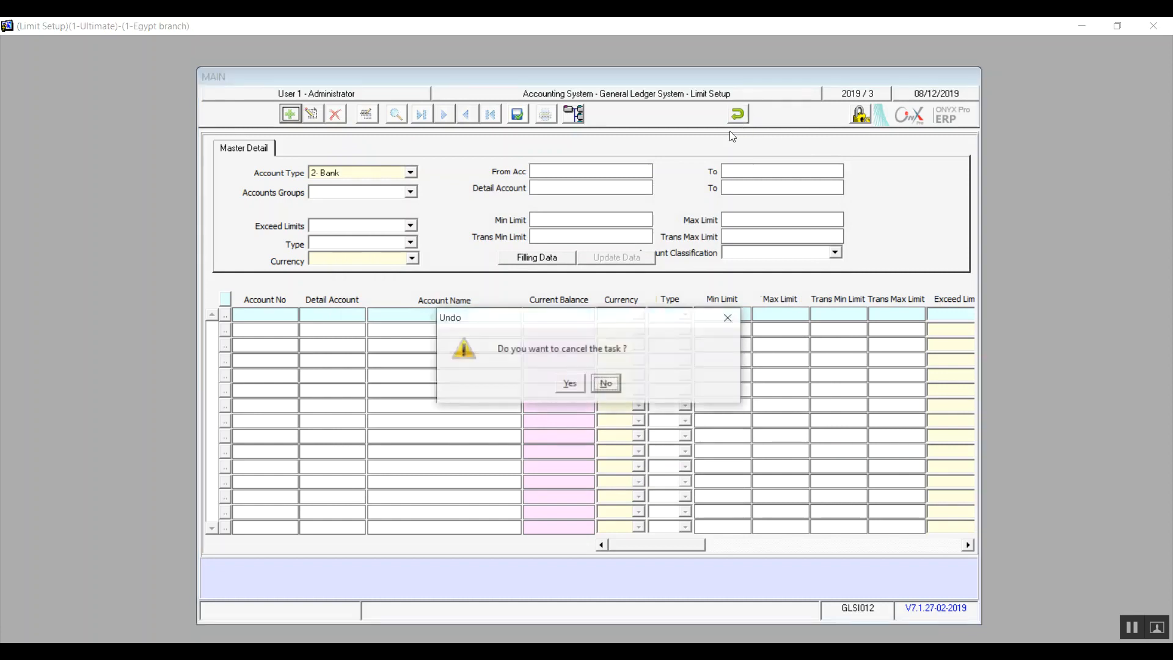
pyautogui.click(570, 383)
pyautogui.click(736, 114)
pyautogui.doubleClick(357, 289)
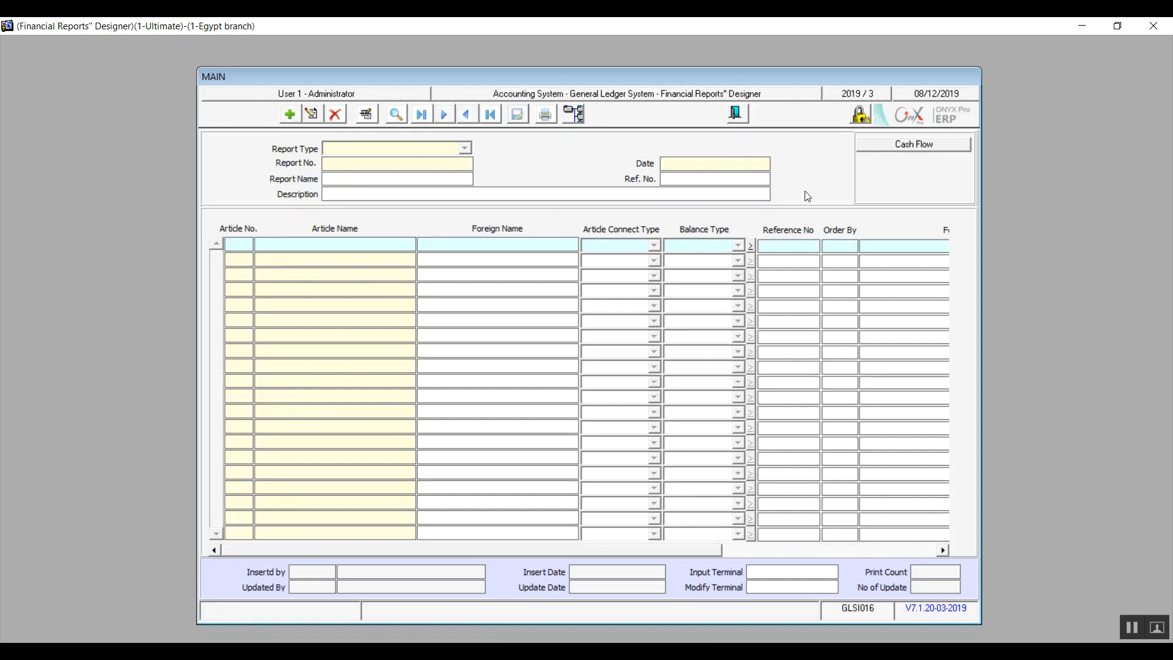
# Step: Load the Cash Flow report template, then close and reopen the Financial Reports Designer
pyautogui.click(880, 153)
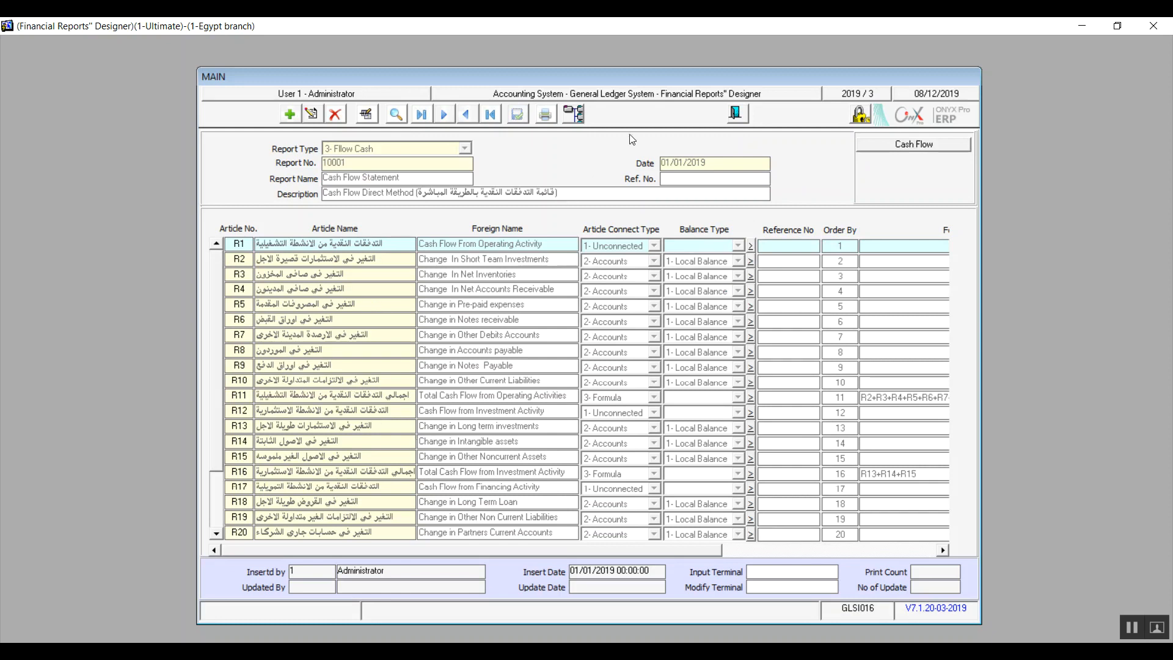
pyautogui.click(735, 118)
pyautogui.doubleClick(390, 261)
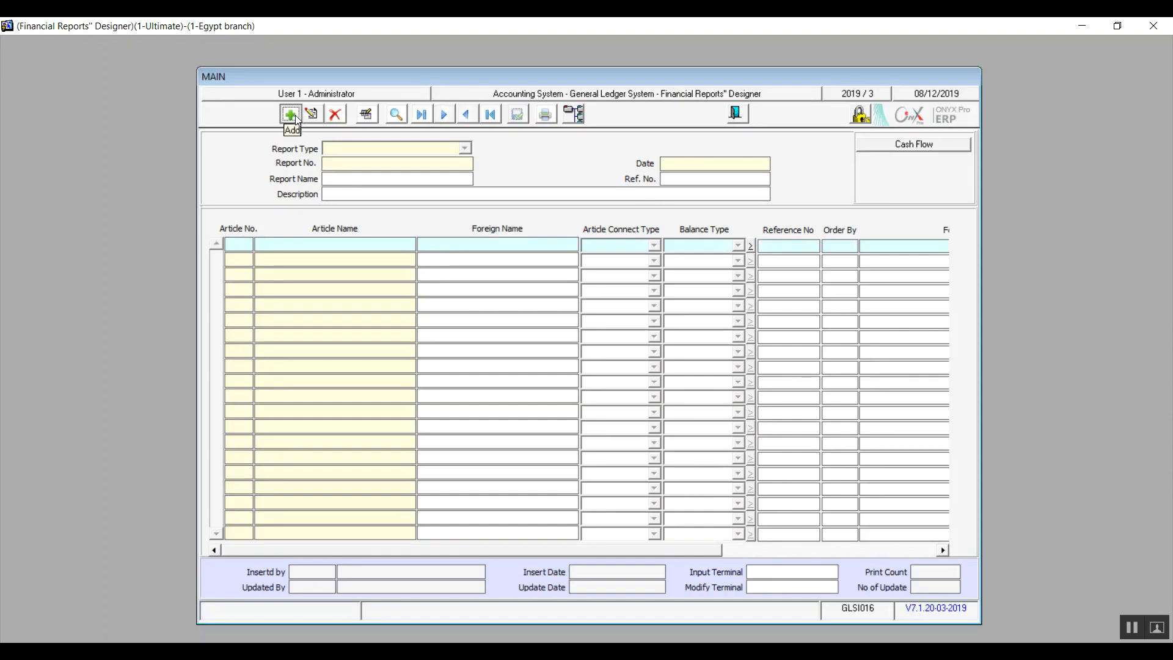
# Step: On a new report, set the first article's connect type to Accounts, then Formula
pyautogui.click(296, 116)
pyautogui.click(654, 246)
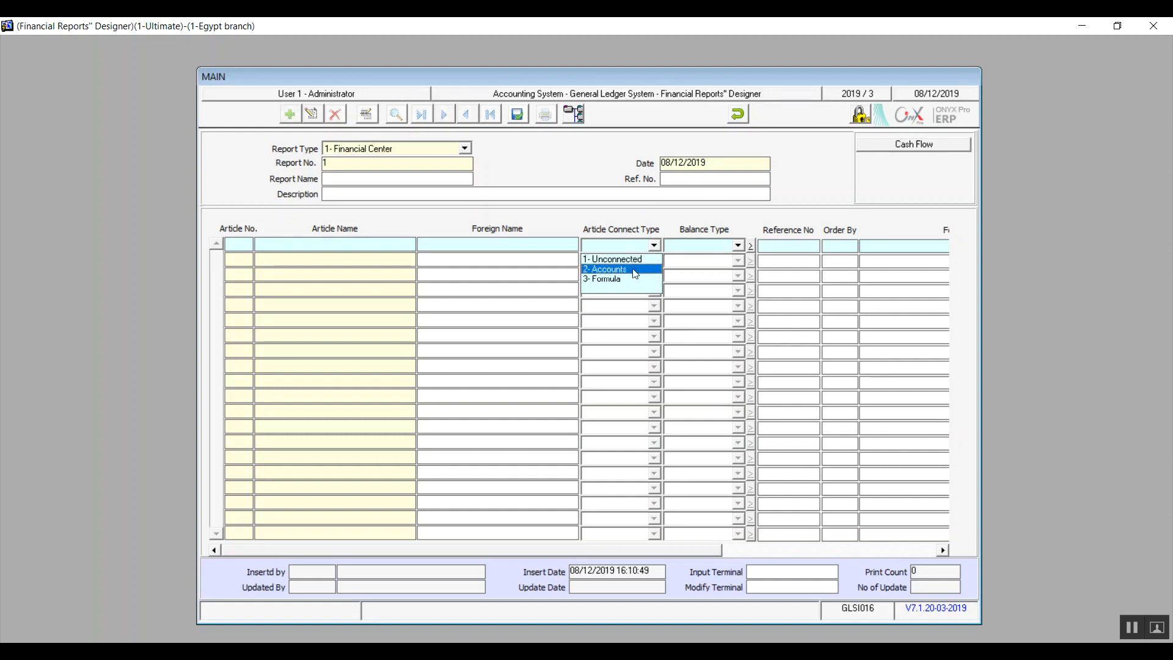
pyautogui.click(635, 274)
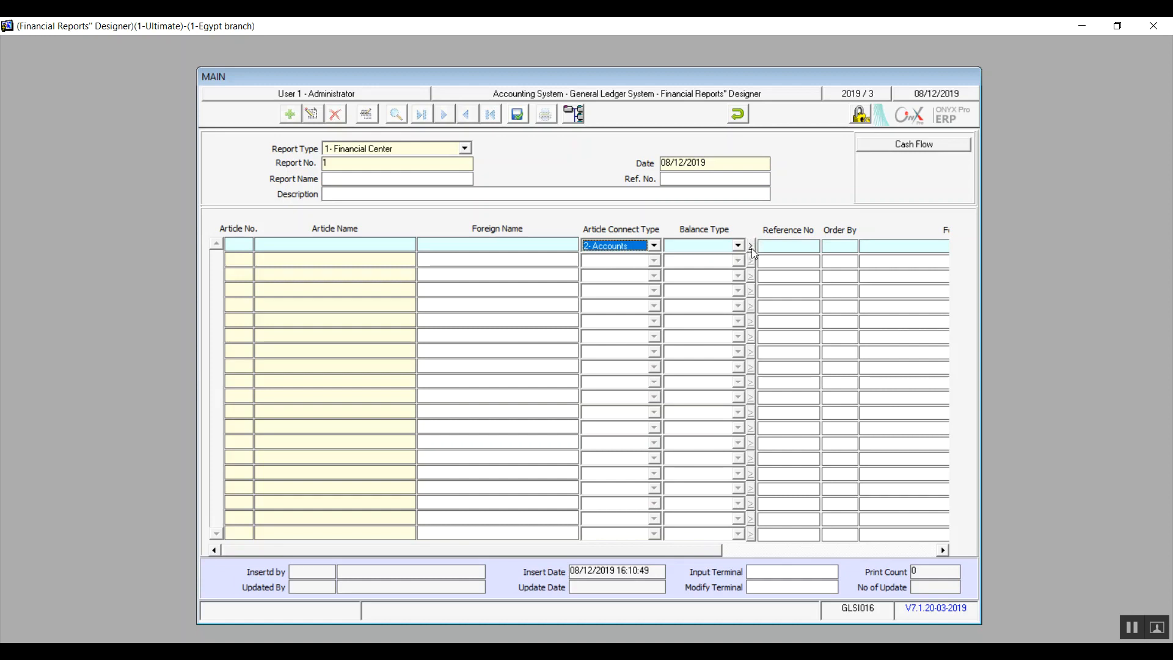
pyautogui.click(655, 245)
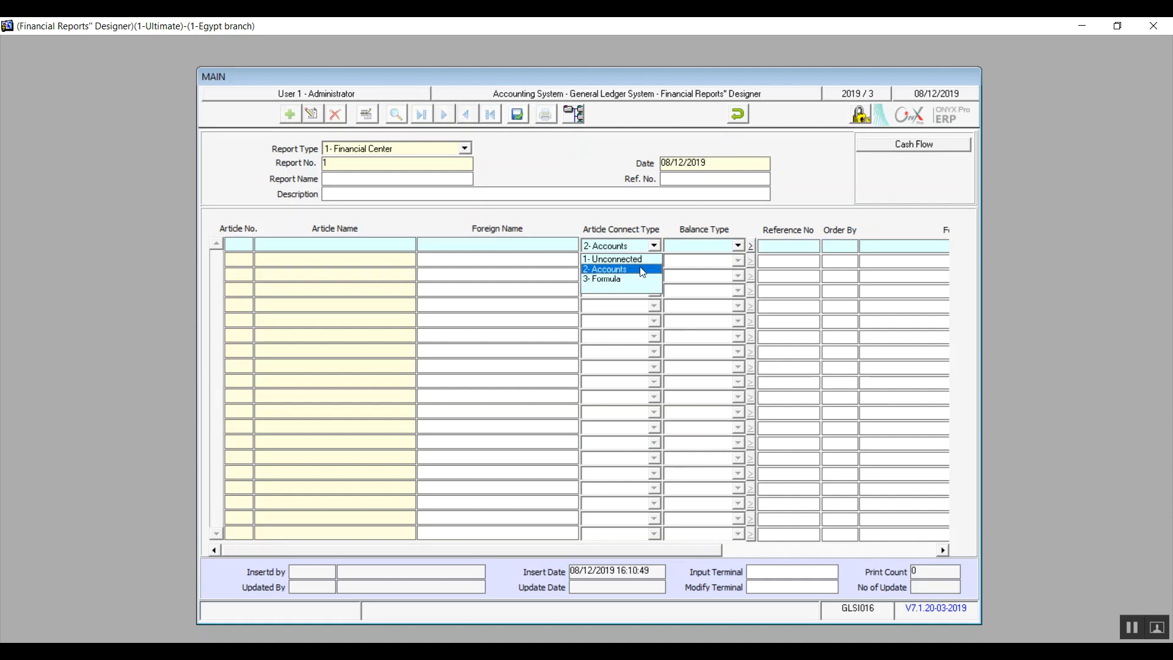
pyautogui.click(630, 280)
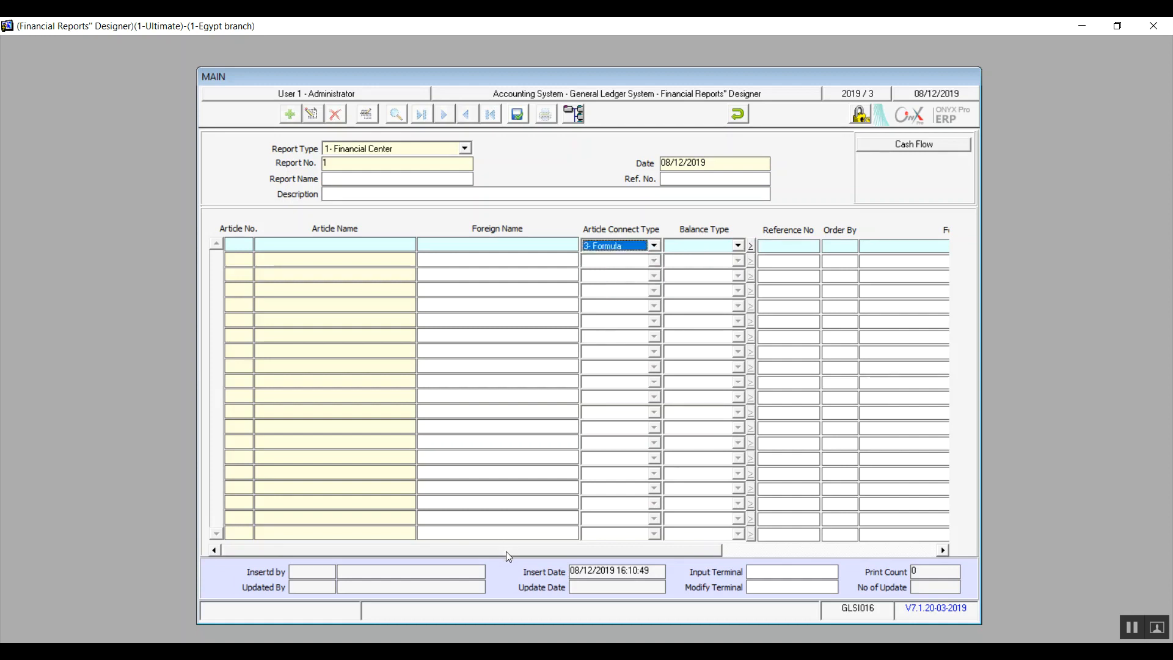
pyautogui.moveTo(510, 556); pyautogui.dragTo(632, 557)
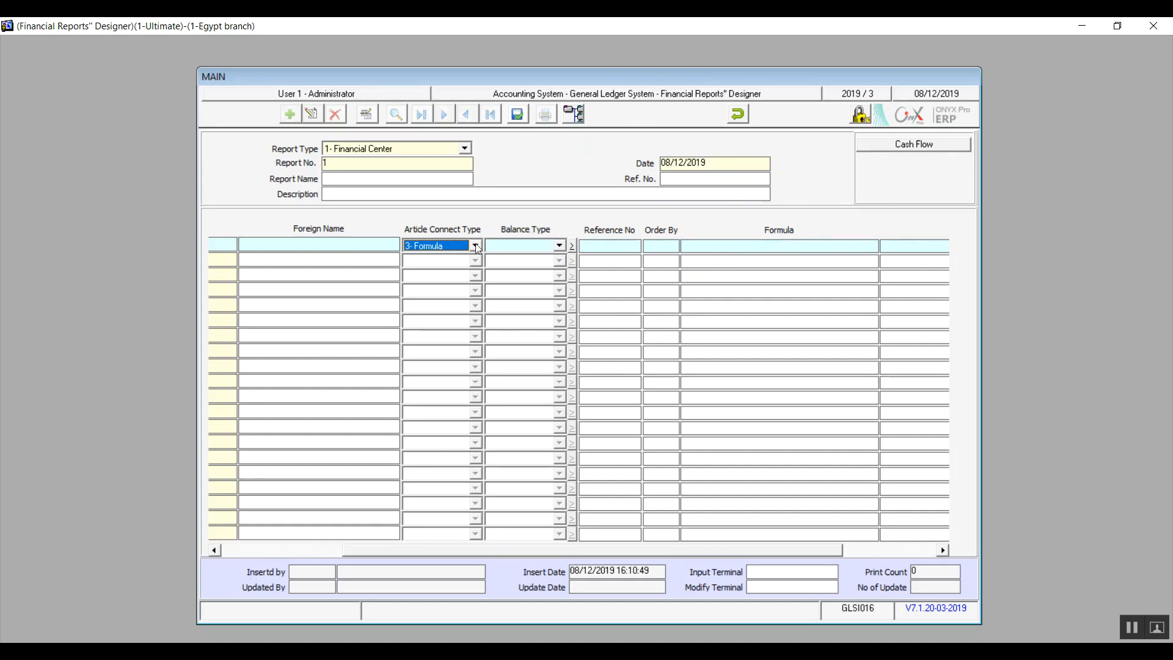
# Step: Discard the new draft report and close the Financial Reports Designer
pyautogui.click(739, 115)
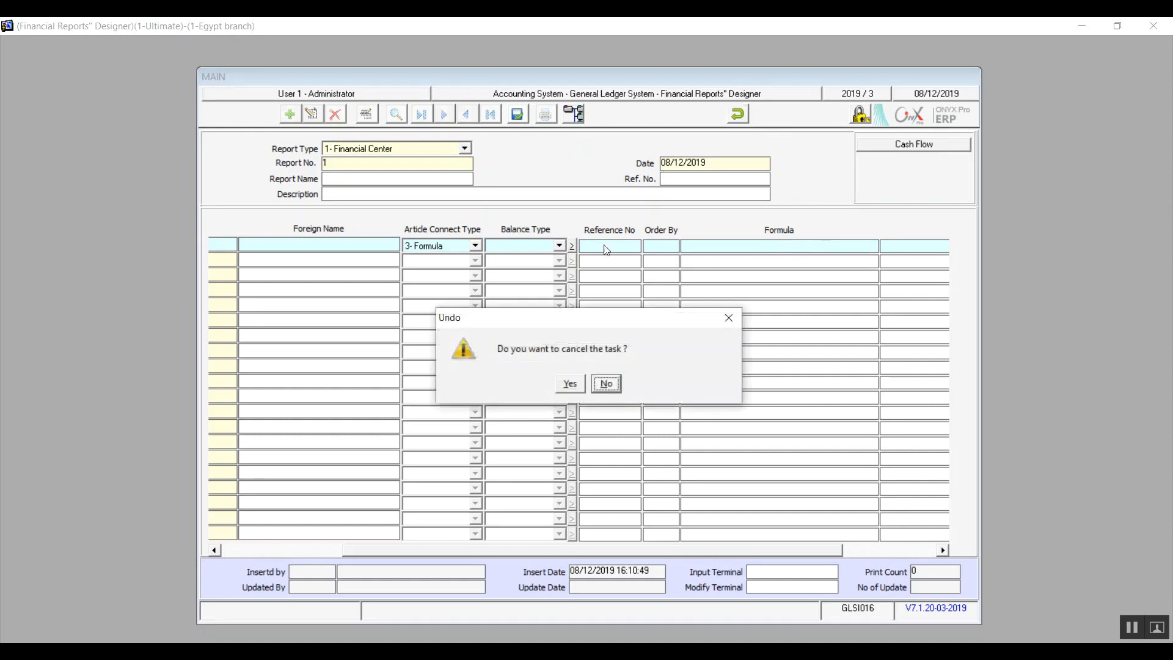
pyautogui.click(570, 384)
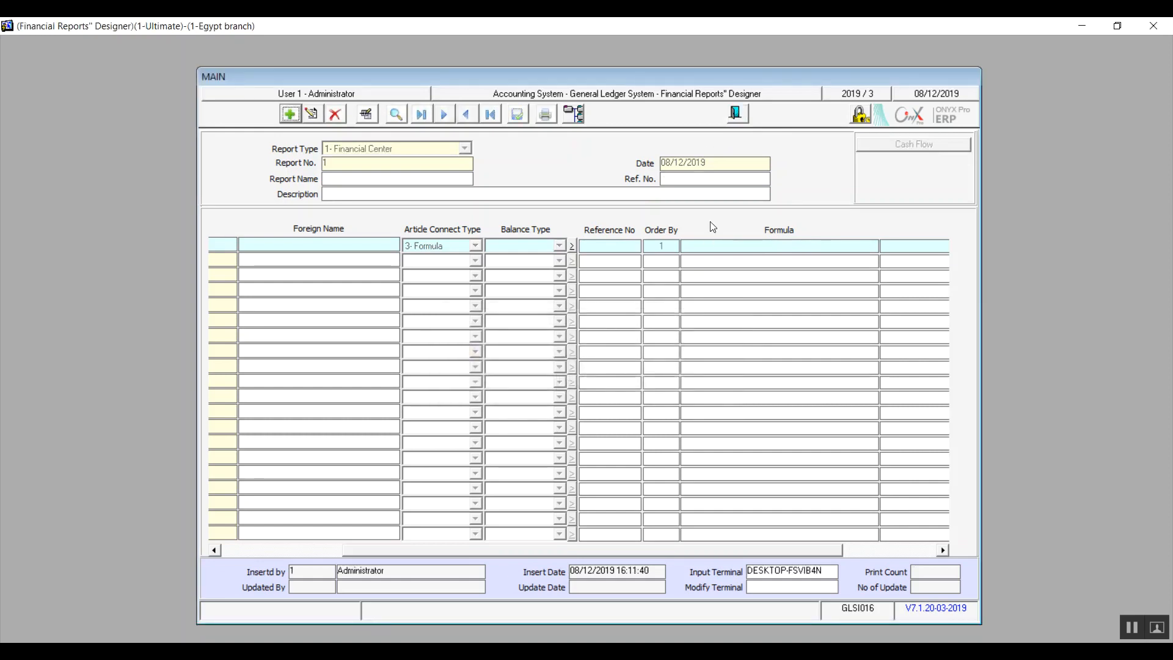
pyautogui.click(738, 115)
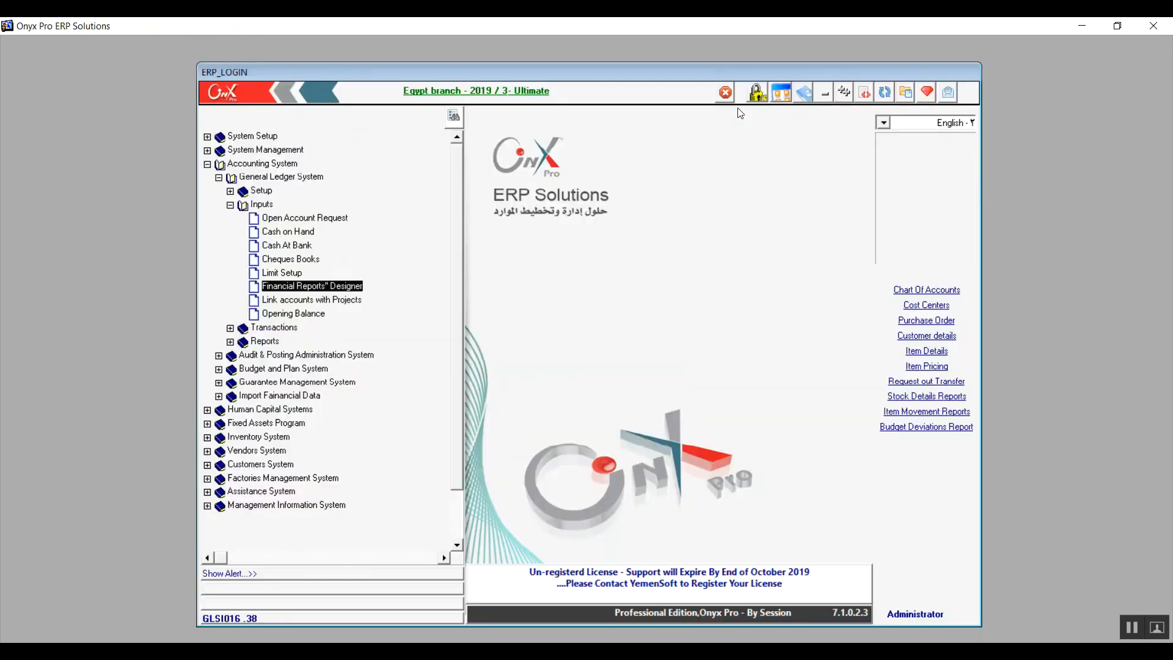
# Step: Start a new Opening Balance entry with balance type Bank
pyautogui.doubleClick(313, 314)
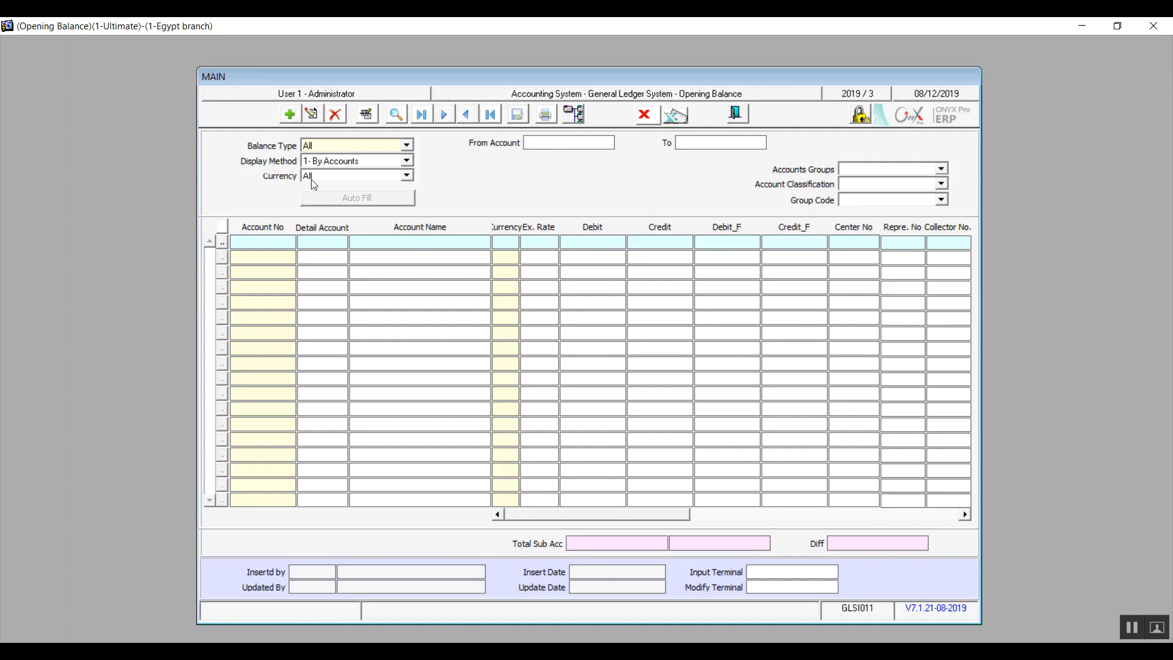
pyautogui.click(290, 115)
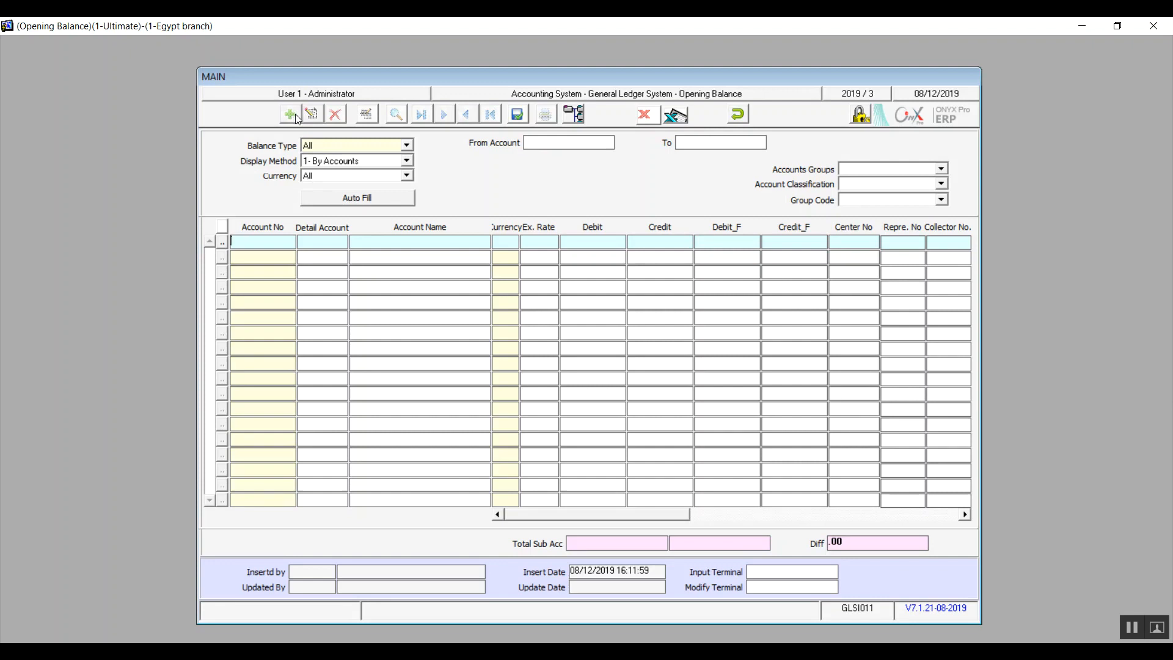
pyautogui.click(407, 146)
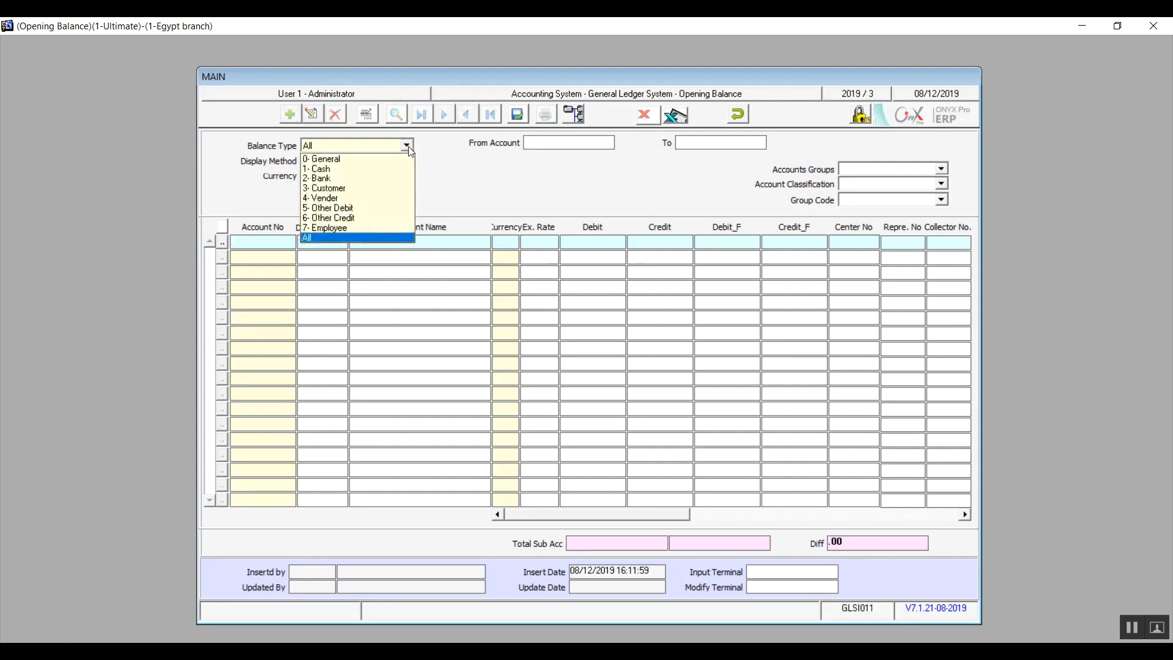
pyautogui.click(356, 173)
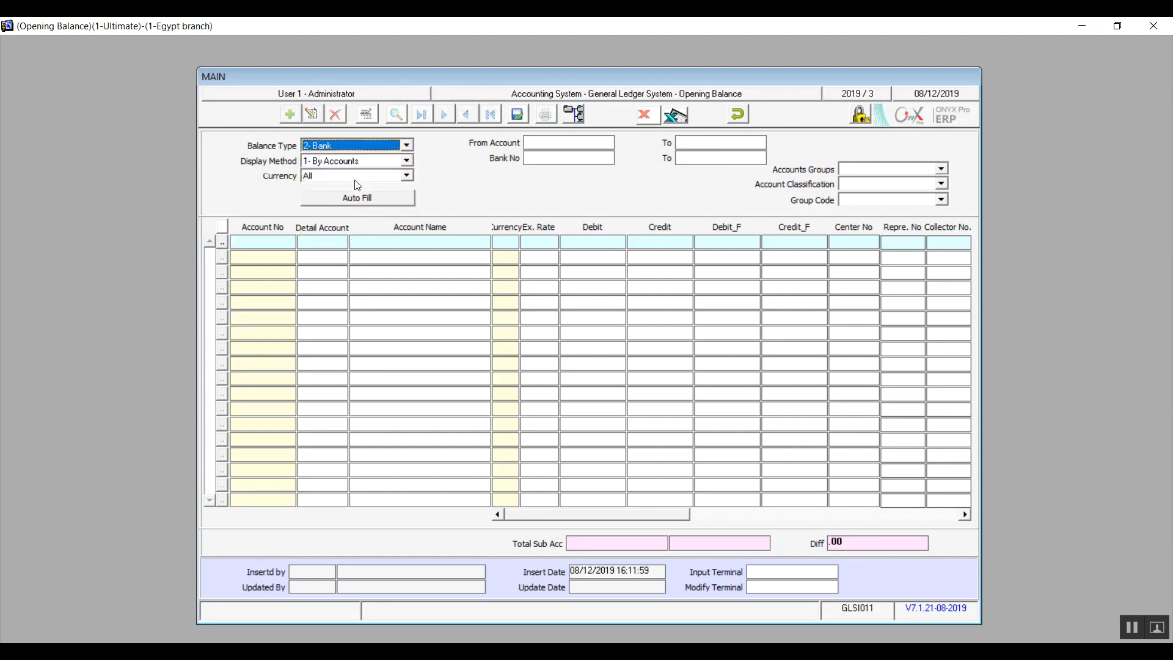
# Step: Set the account range from 111210001 to 111210001 via the chart of accounts lookup
pyautogui.click(541, 145)
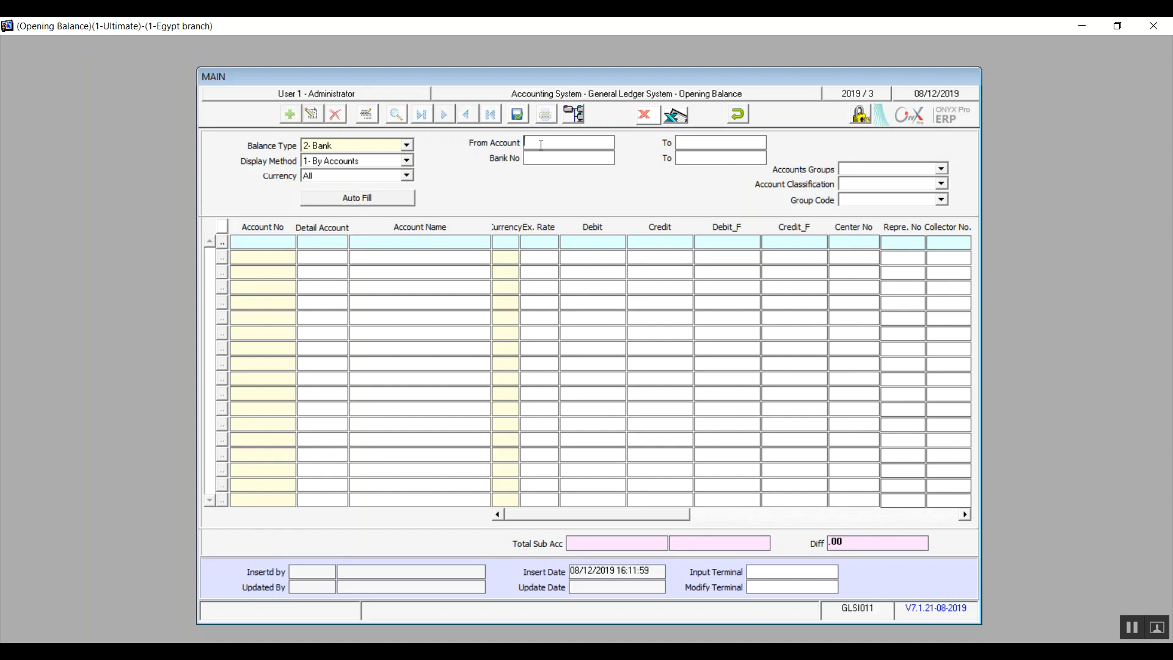
pyautogui.doubleClick(541, 144)
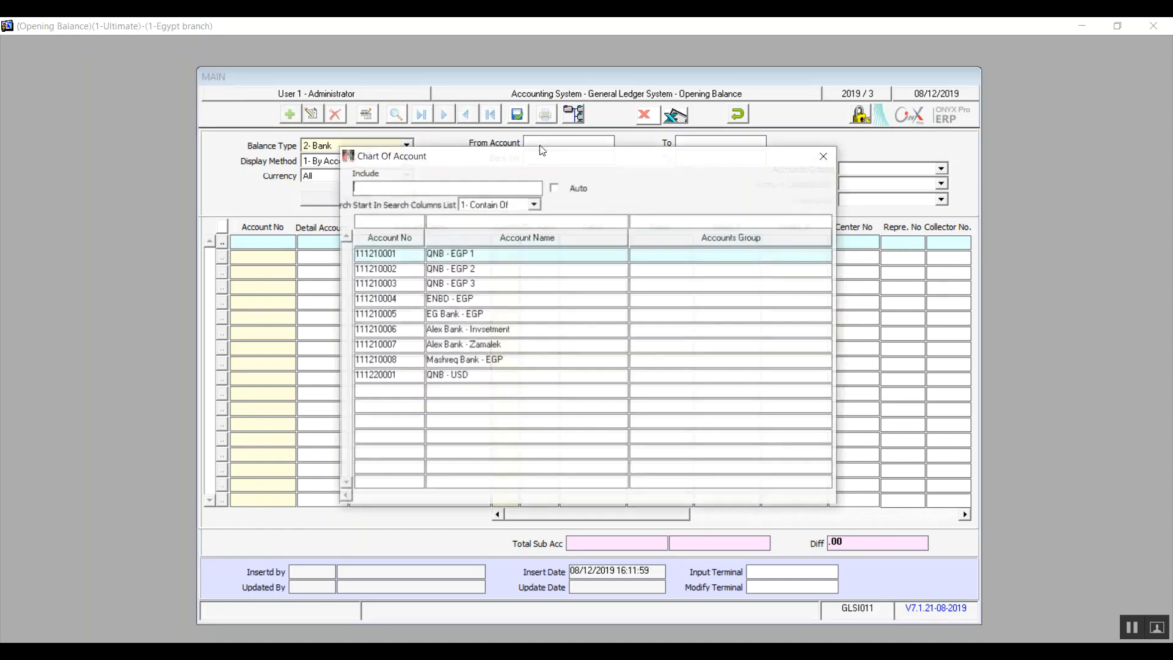
pyautogui.doubleClick(481, 258)
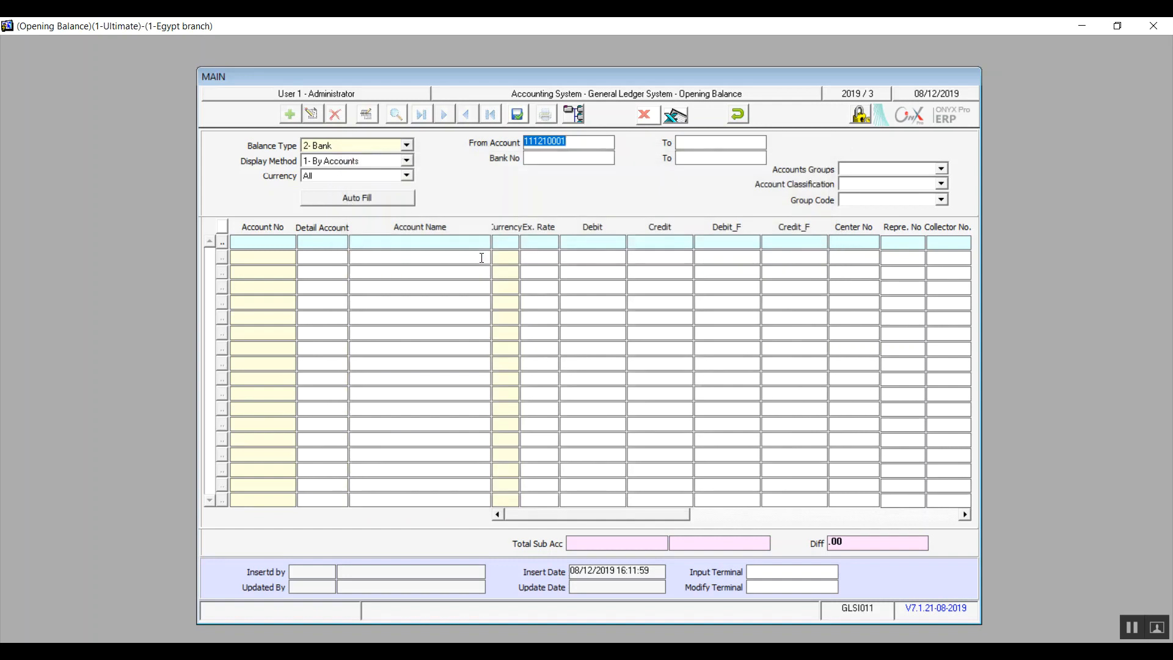
pyautogui.press('Tab')
pyautogui.click(525, 142)
pyautogui.click(697, 141)
pyautogui.doubleClick(697, 141)
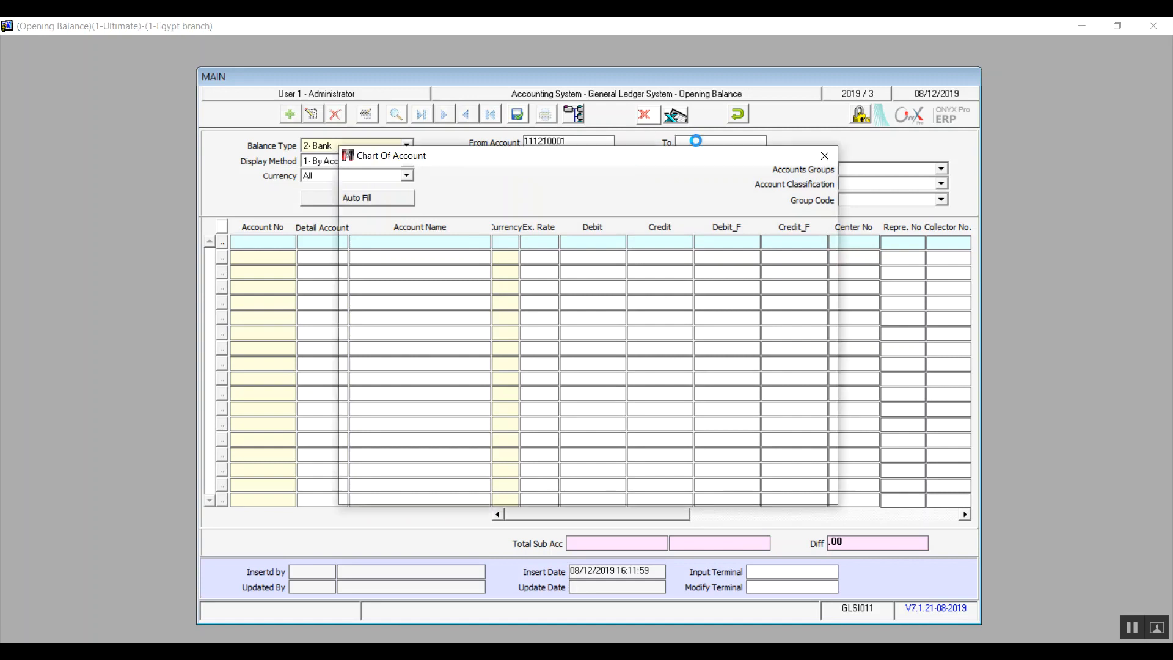
pyautogui.doubleClick(519, 255)
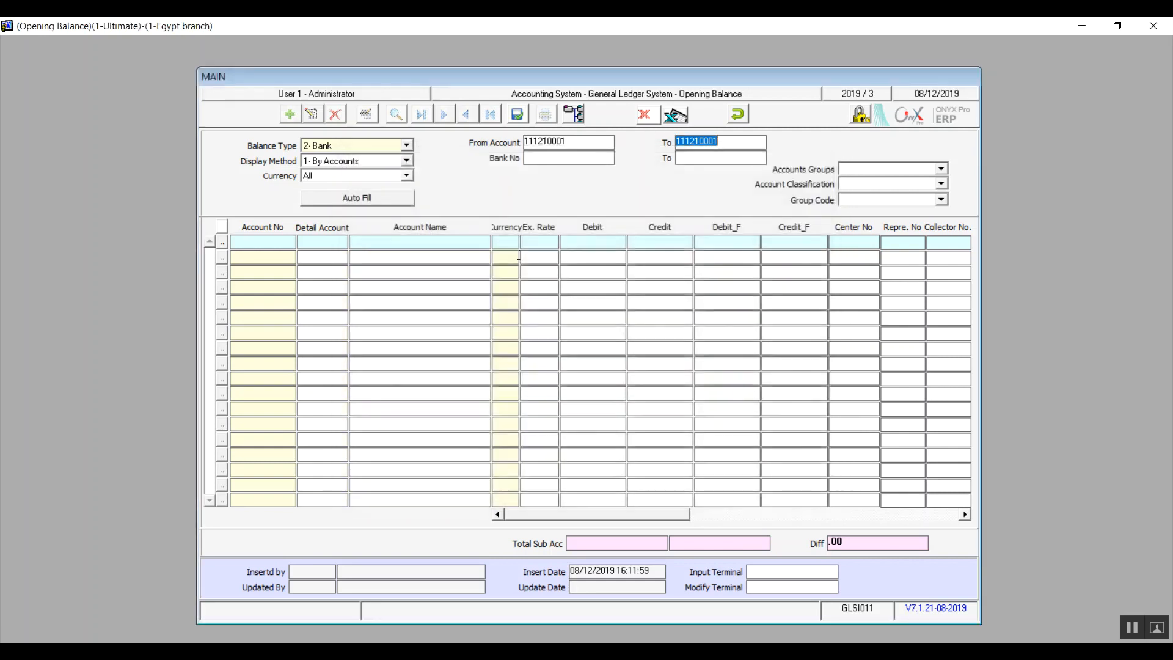
# Step: Set the bank range from Bank A (1) to bank number 1
pyautogui.click(566, 157)
pyautogui.doubleClick(565, 157)
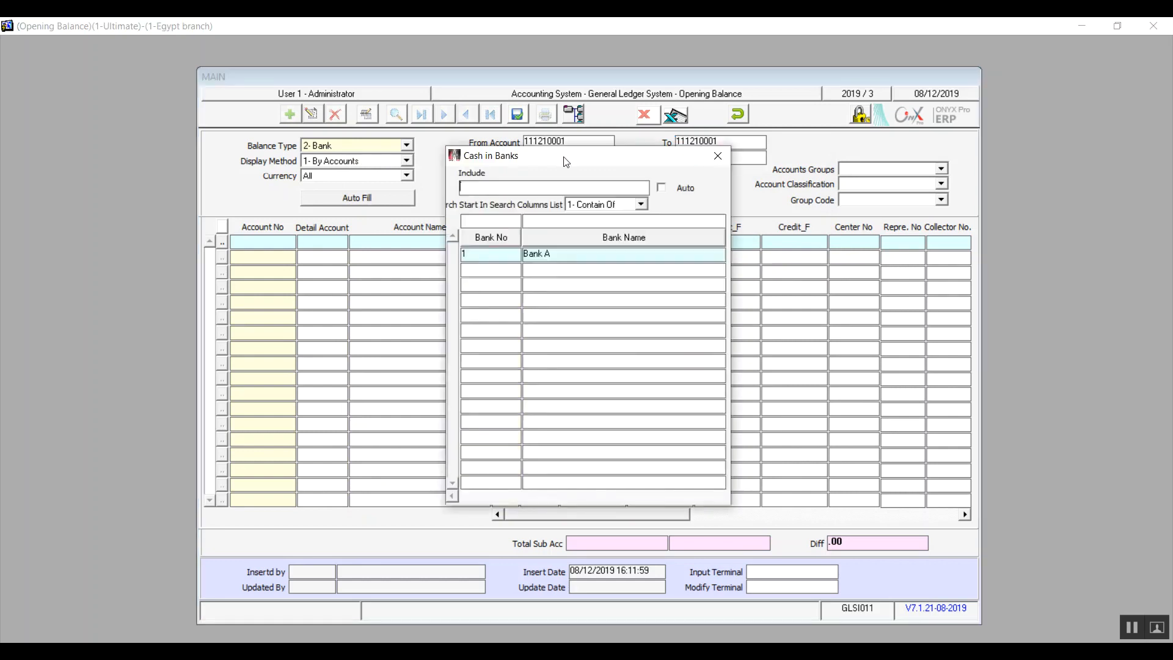
pyautogui.doubleClick(565, 256)
pyautogui.press('Tab')
pyautogui.write('1')
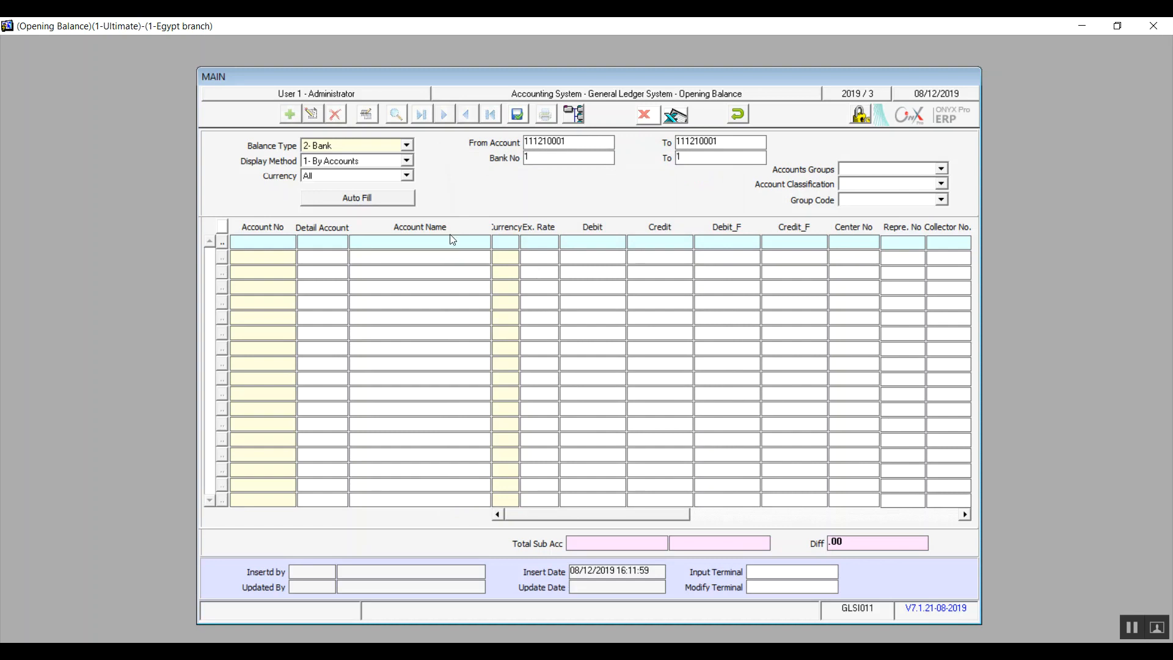
# Step: Auto-fill Bank A's row with a 1,000,000 EGP debit, save it, and open Import from Excel
pyautogui.click(401, 199)
pyautogui.write('000000')
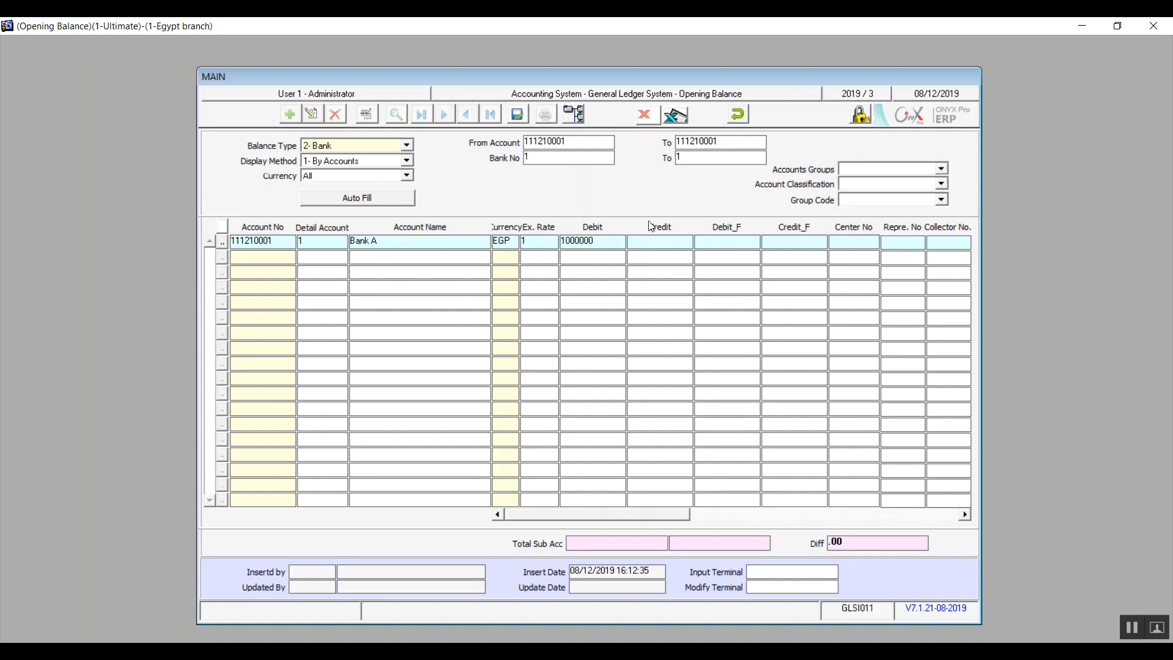
pyautogui.click(516, 116)
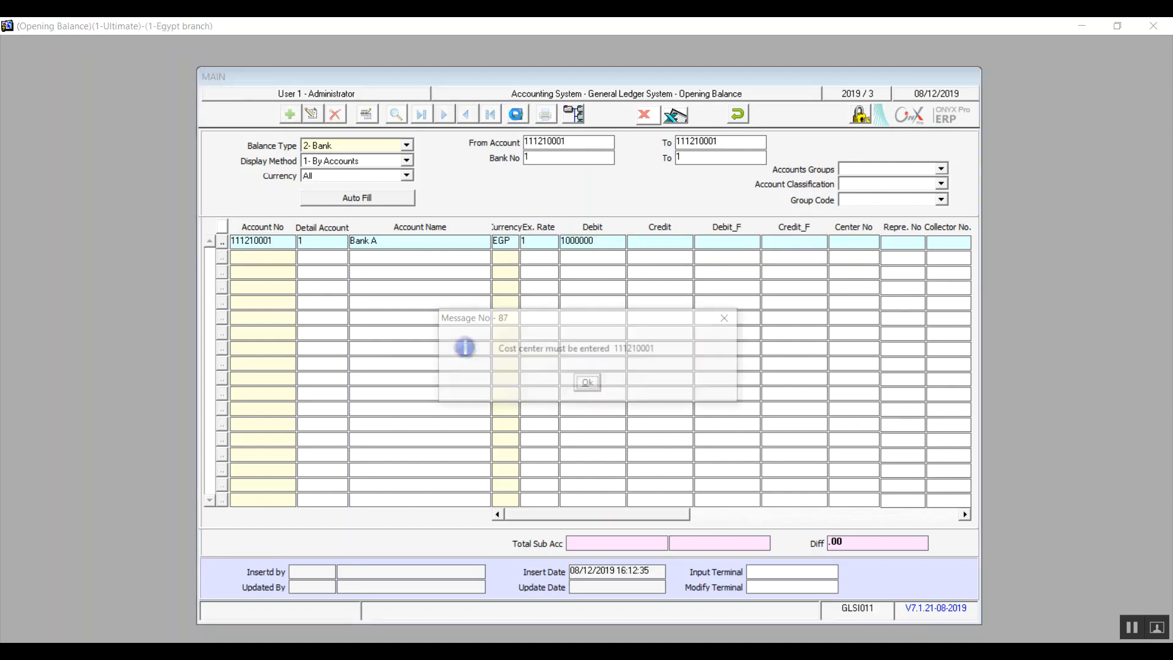
pyautogui.click(588, 385)
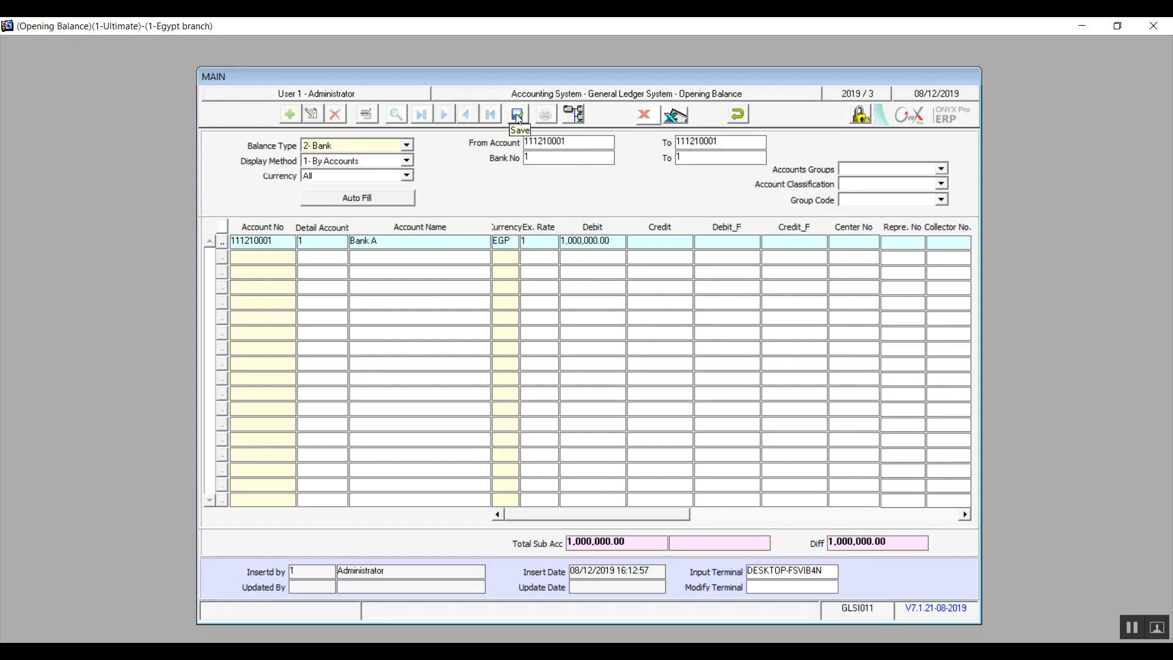
pyautogui.click(676, 117)
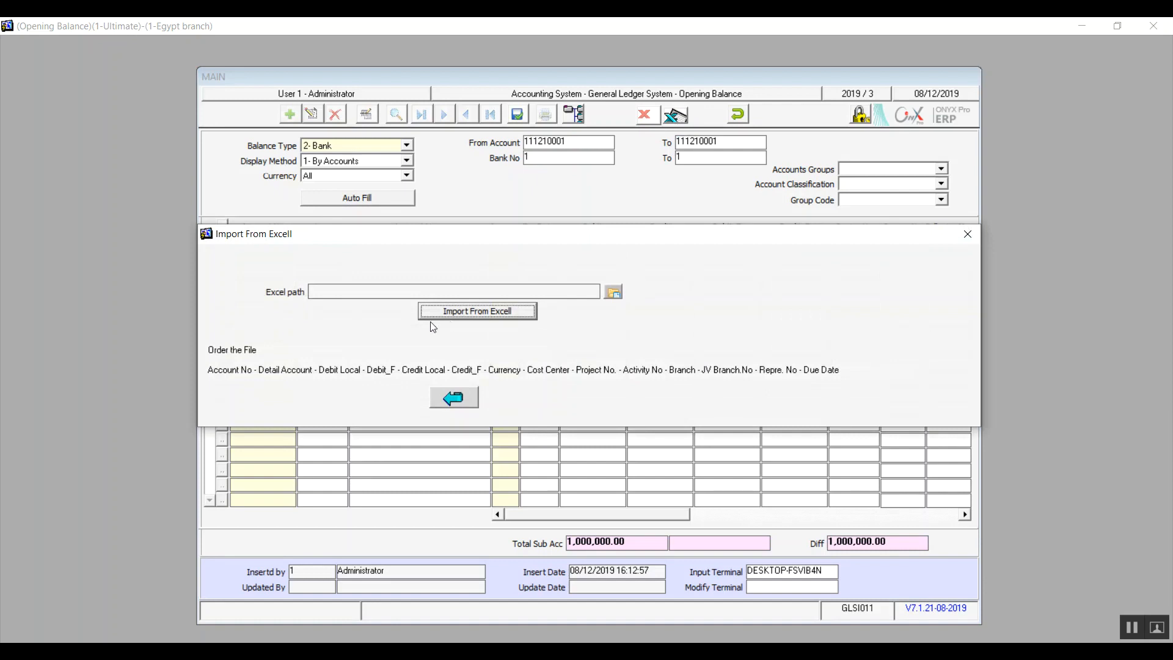
# Step: Set the Excel path to EXCEL.EXE
pyautogui.click(613, 292)
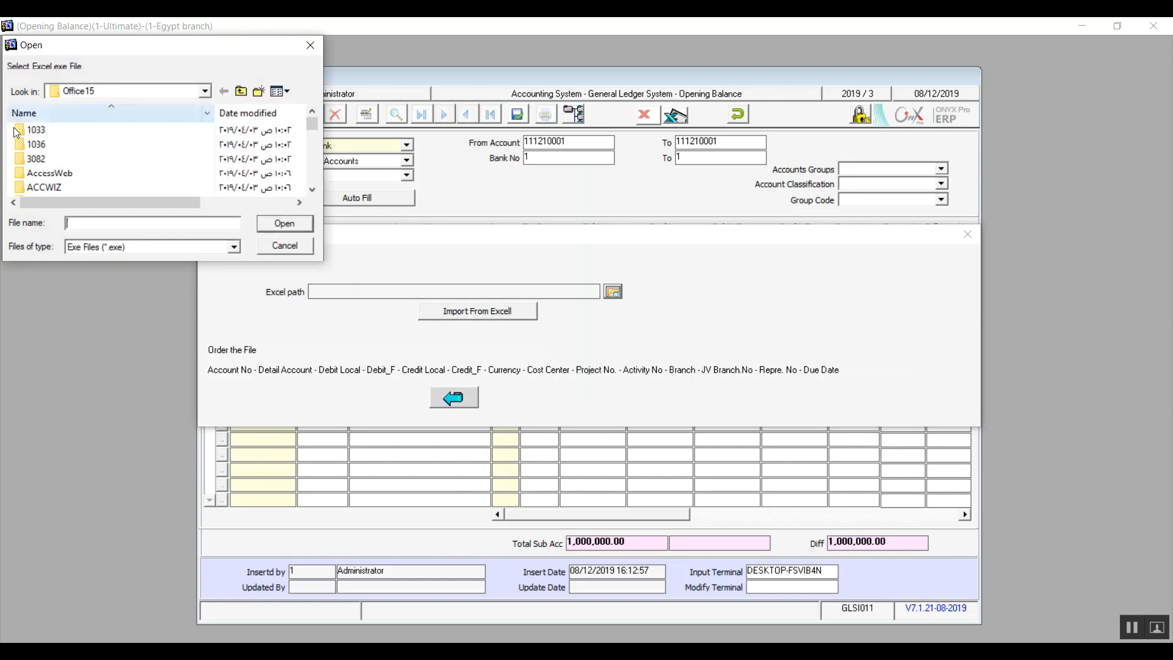
pyautogui.write('exc')
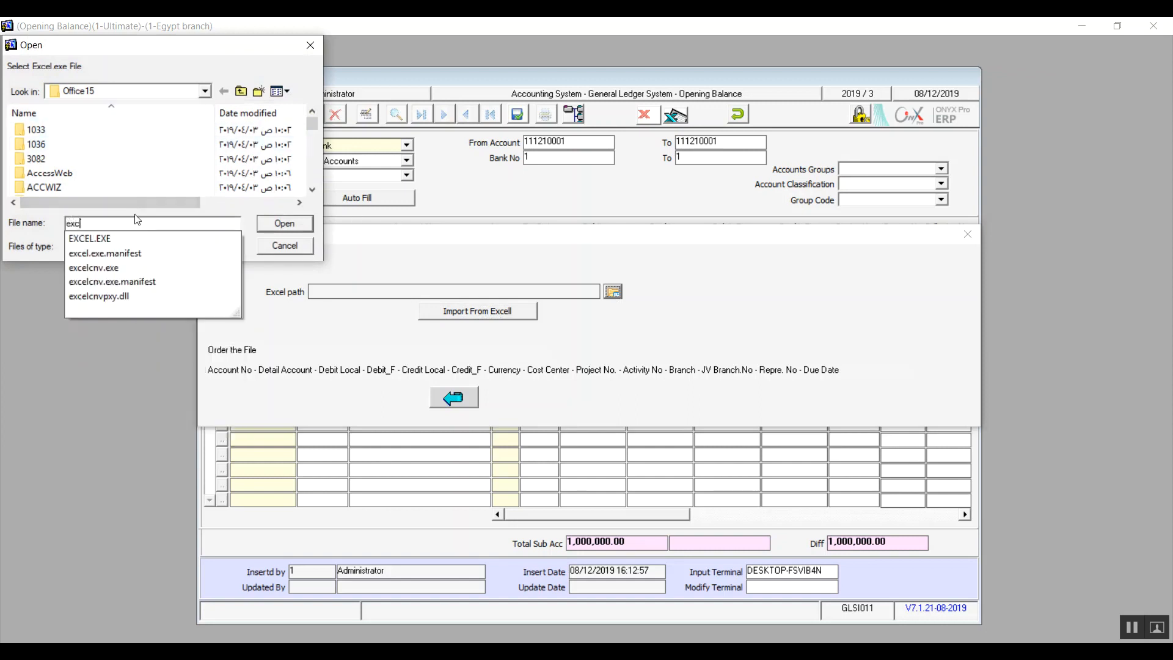
pyautogui.press('Down')
pyautogui.press('Return')
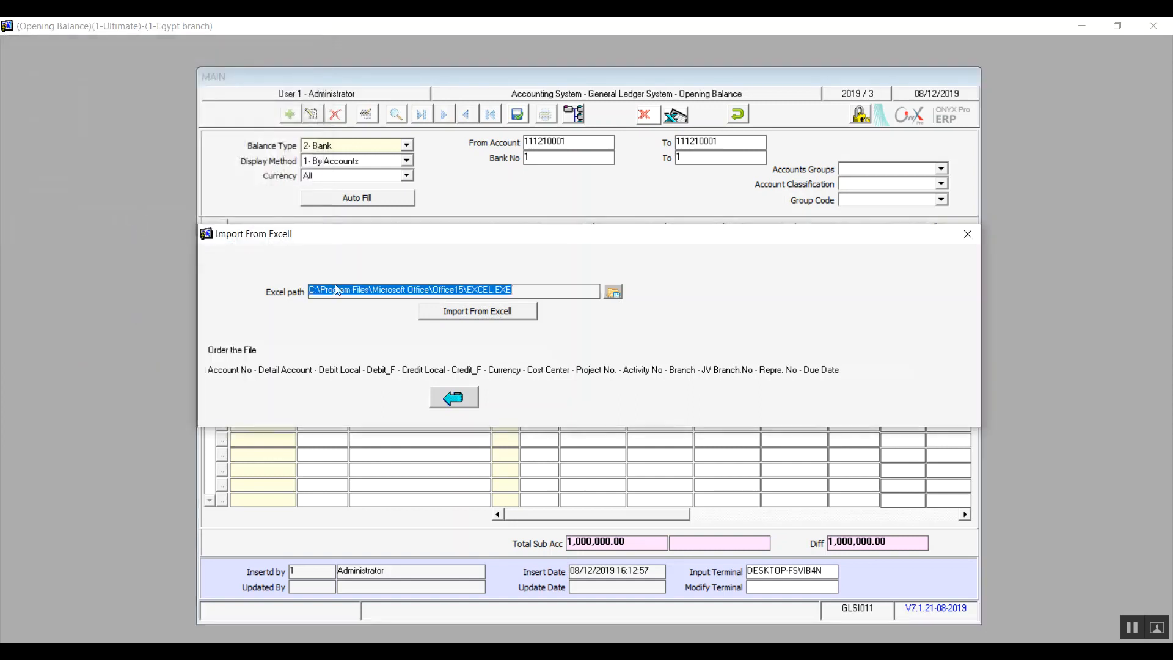
pyautogui.click(530, 292)
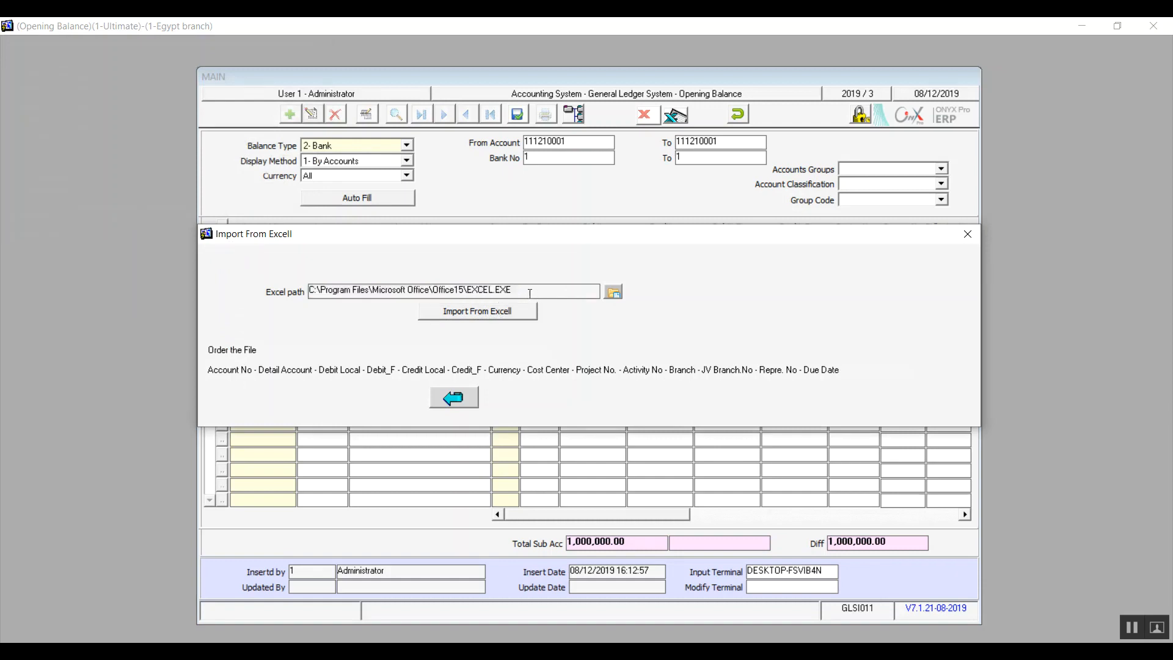
# Step: Start Import From Excel but cancel file selection, then close the import window
pyautogui.click(510, 317)
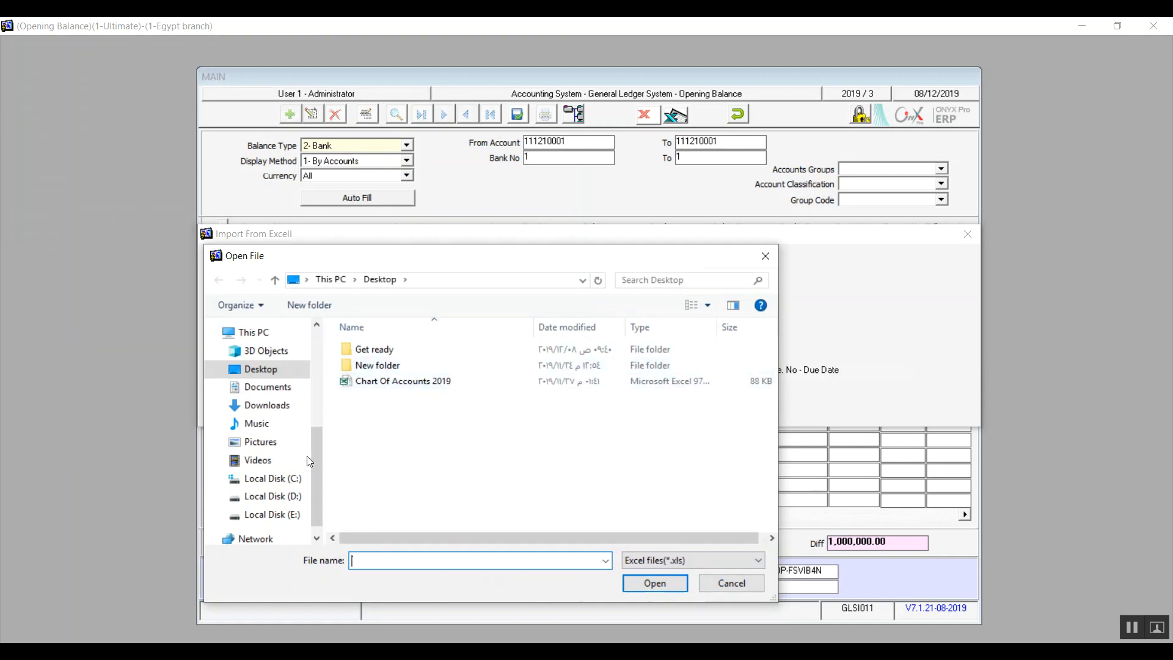
pyautogui.click(285, 503)
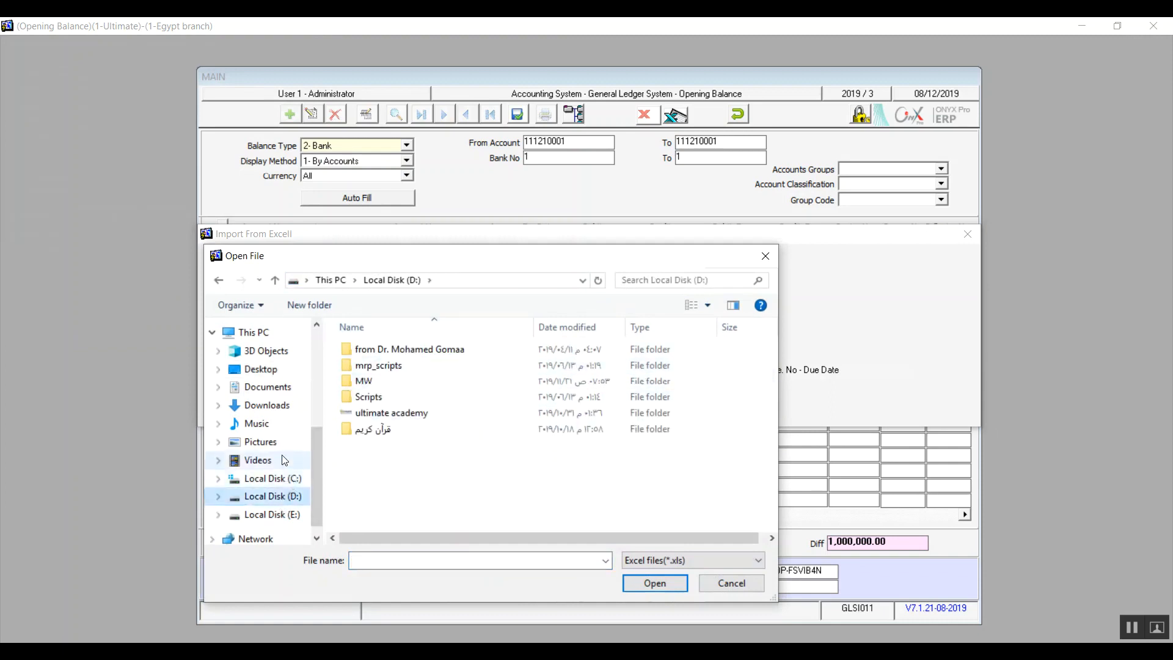
pyautogui.click(733, 580)
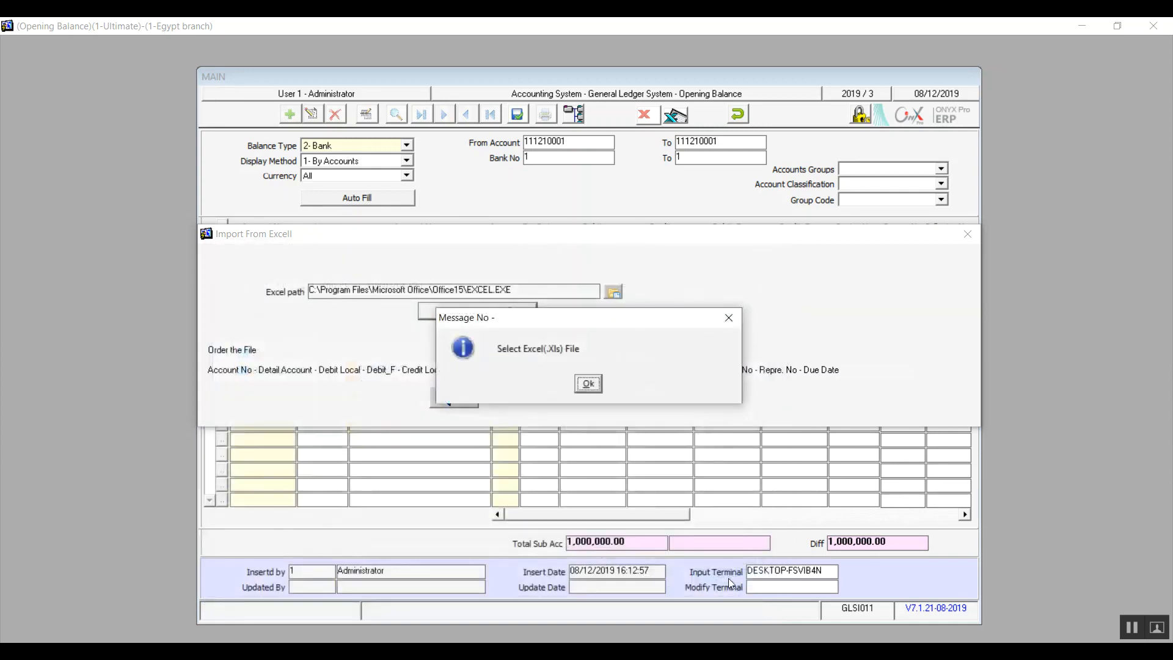
pyautogui.click(588, 383)
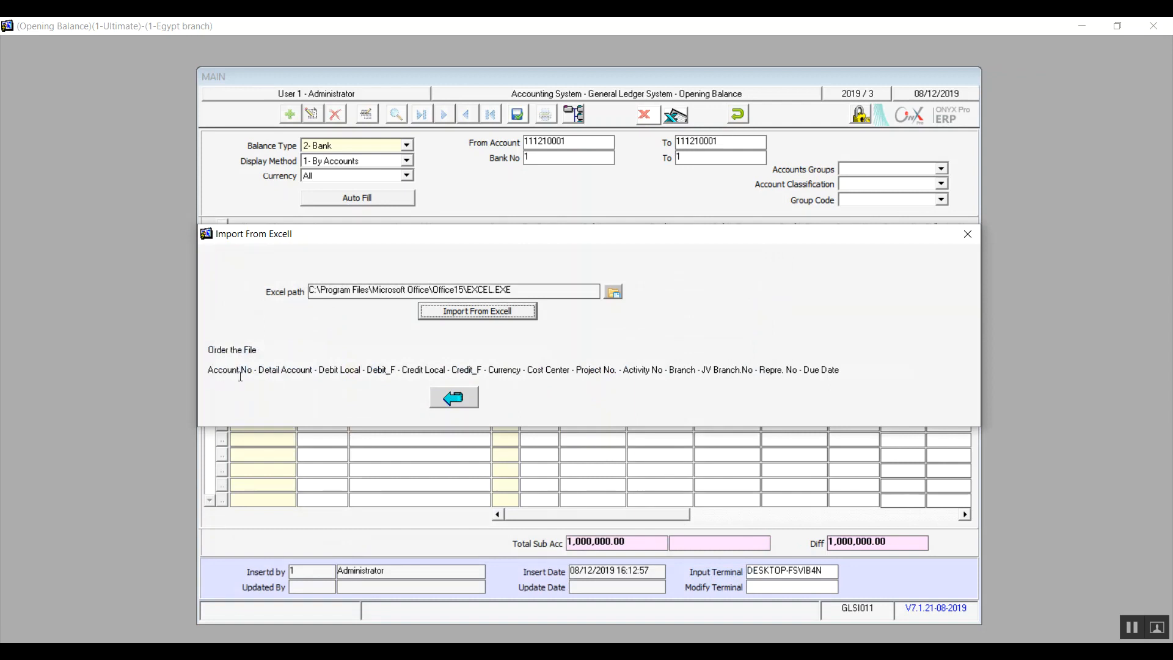
pyautogui.click(476, 404)
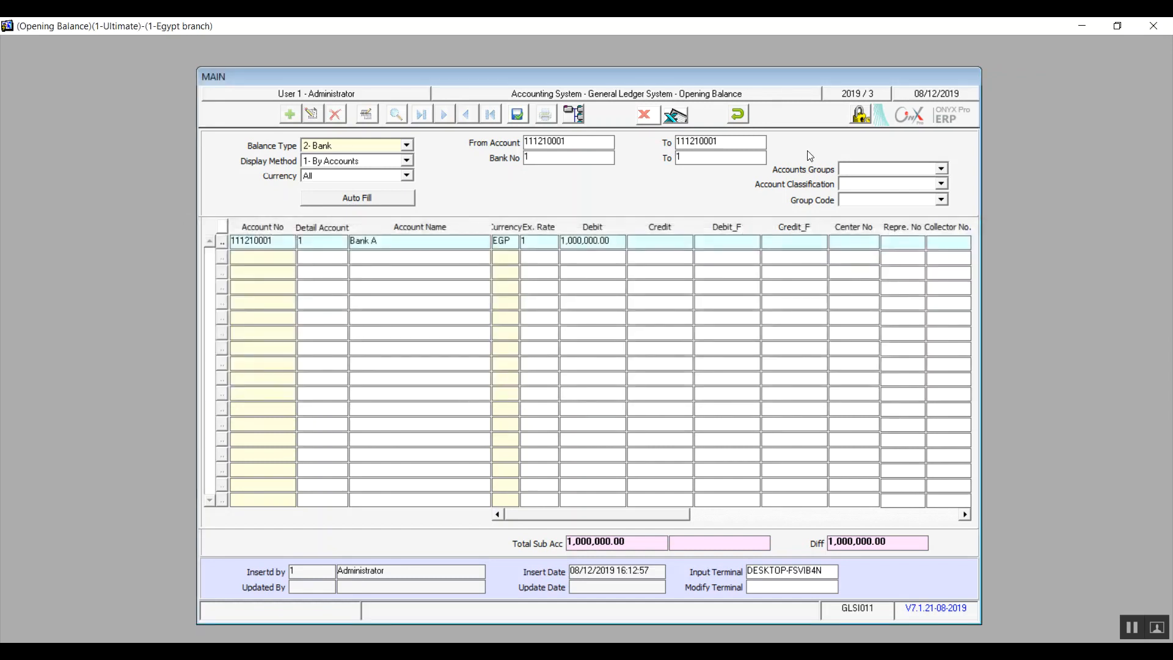
# Step: Undo and exit the Opening Balance form, then collapse General Ledger and Accounting System branches
pyautogui.click(741, 115)
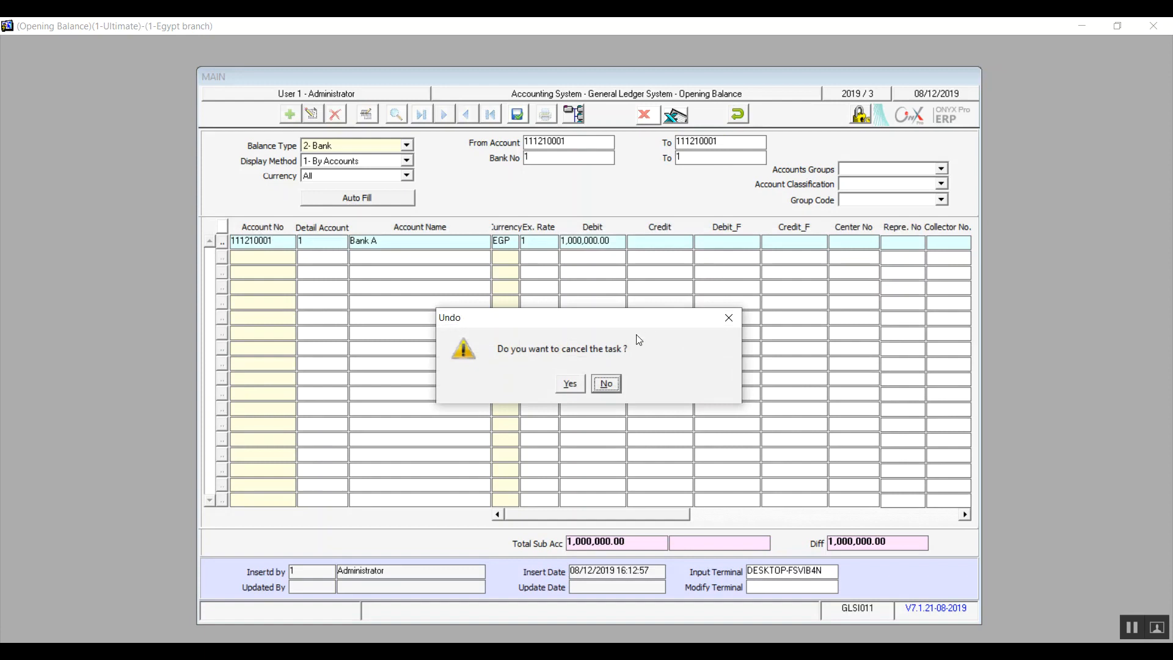
pyautogui.click(570, 384)
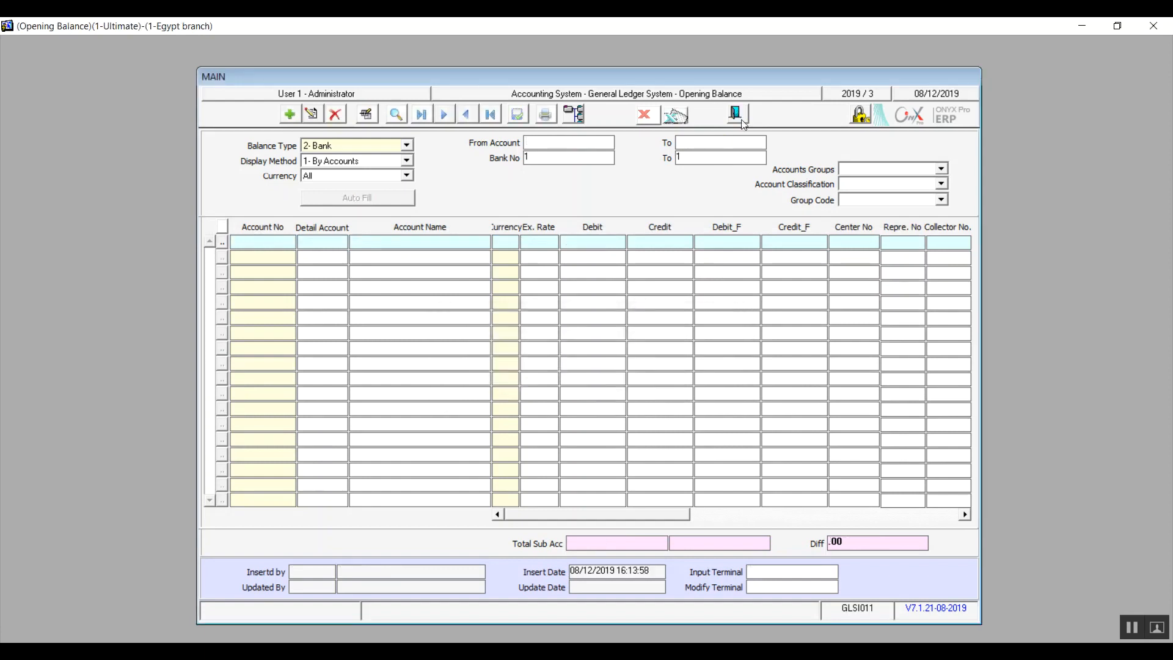
pyautogui.click(741, 112)
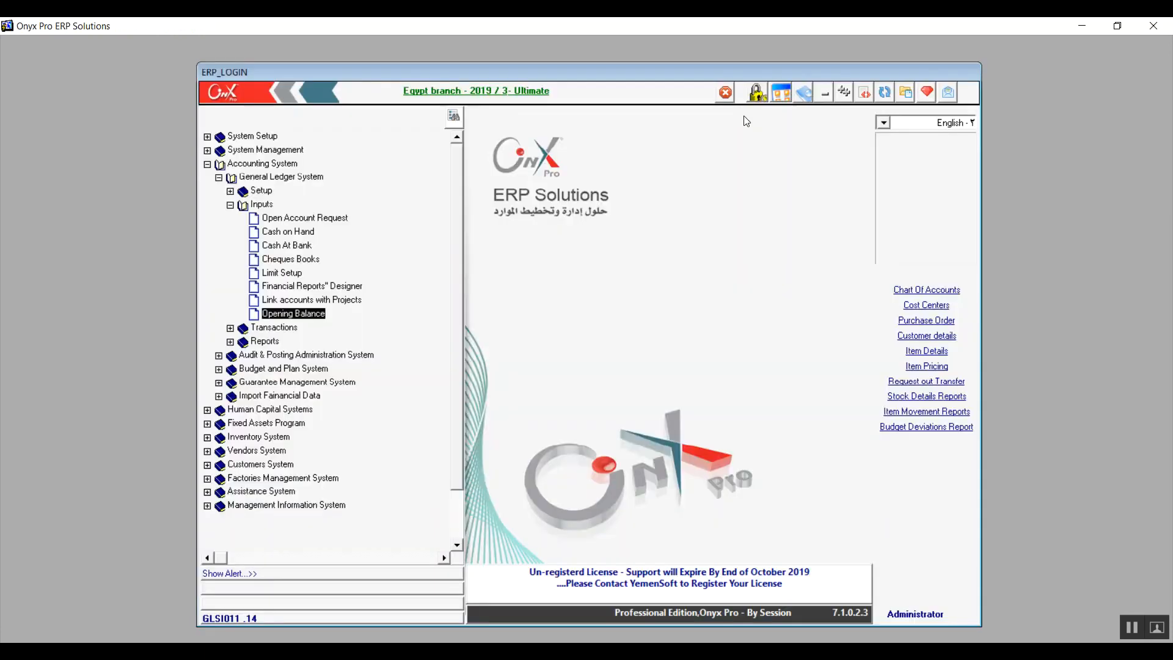
pyautogui.click(218, 178)
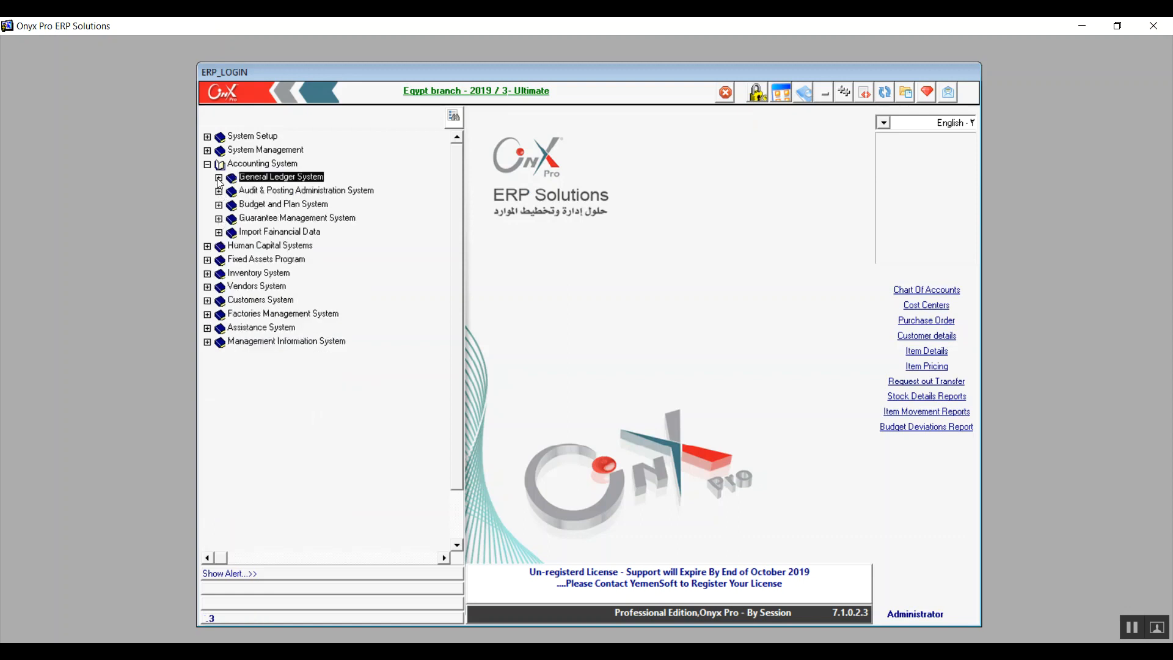
pyautogui.click(207, 165)
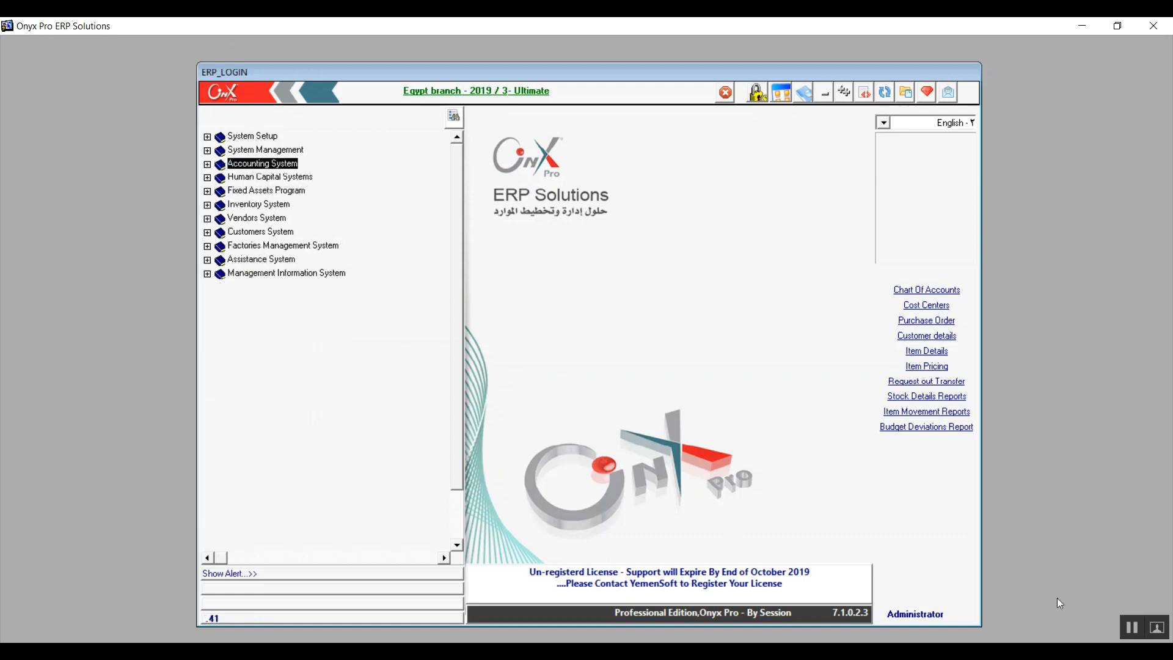